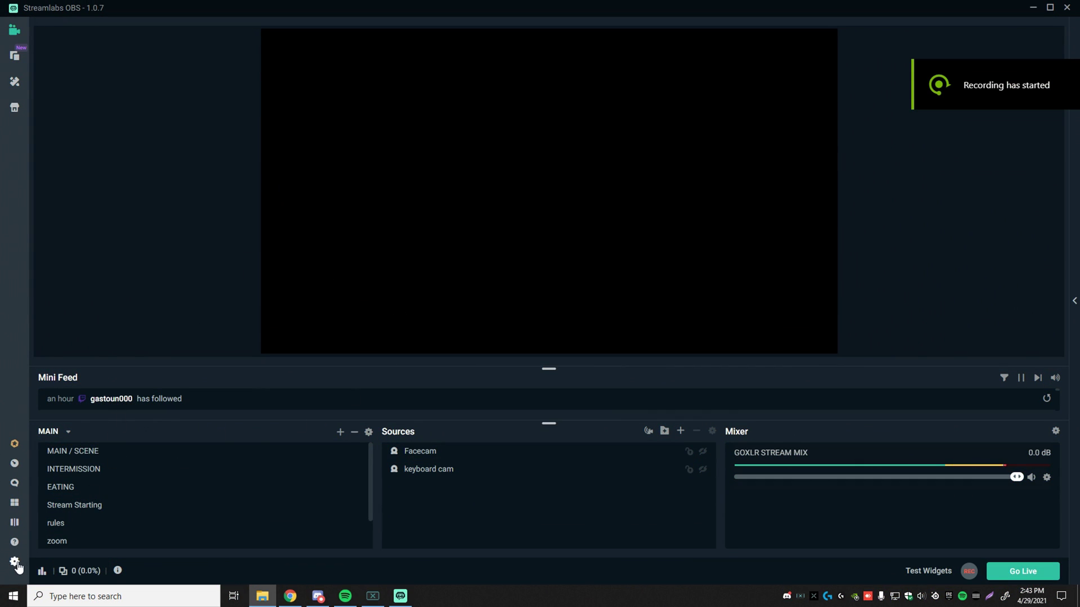
Open the Settings window and go to the Output page, which shows NVENC, CBR and 7500 bitrate
{"action": "left_click", "coordinate": [14, 563]}
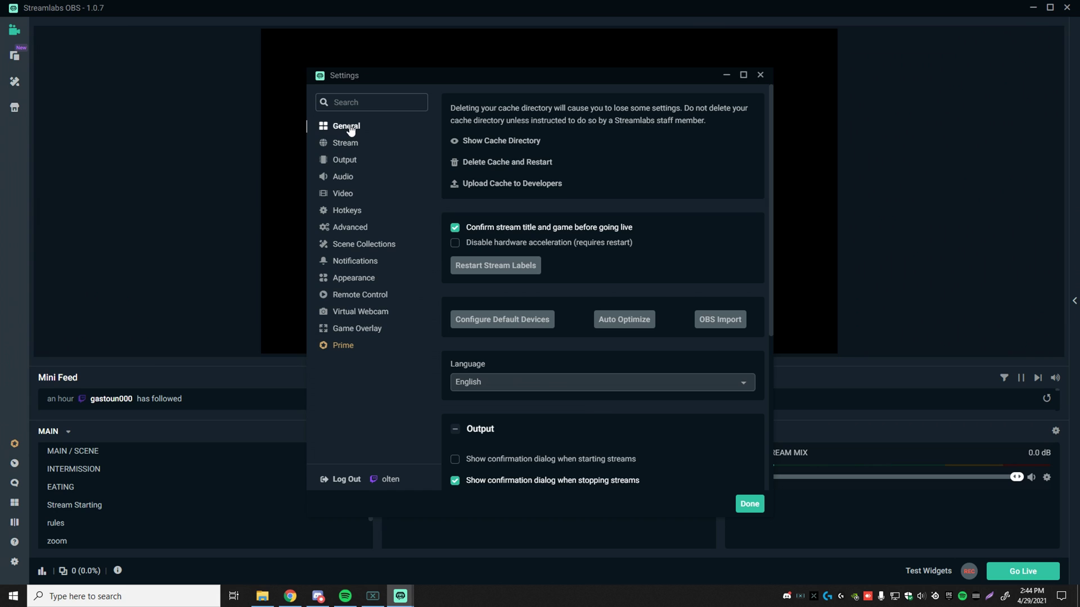
{"action": "left_click", "coordinate": [349, 143]}
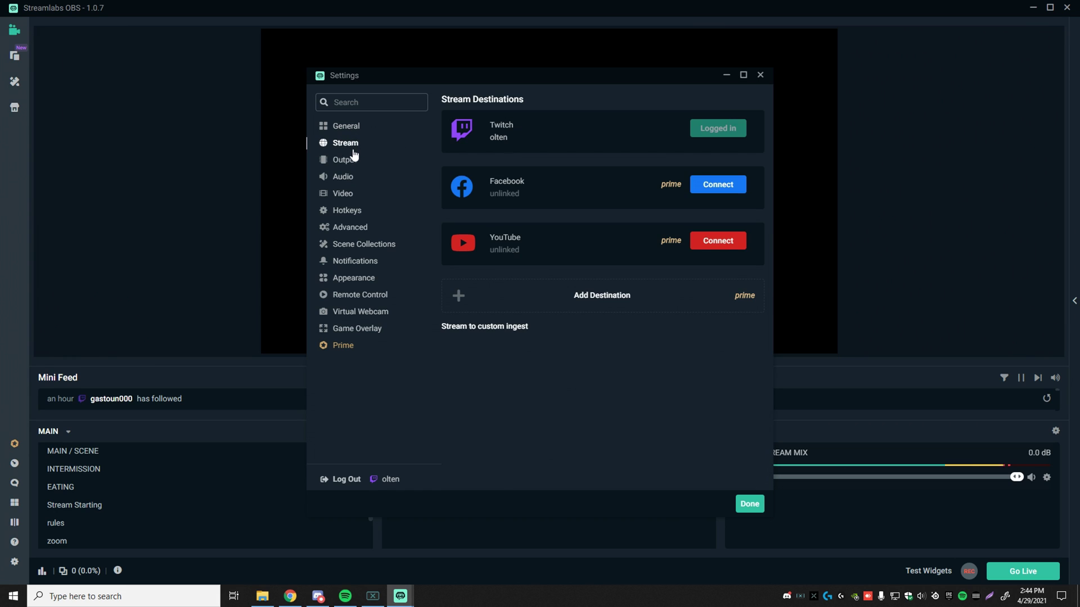
{"action": "left_click", "coordinate": [353, 163]}
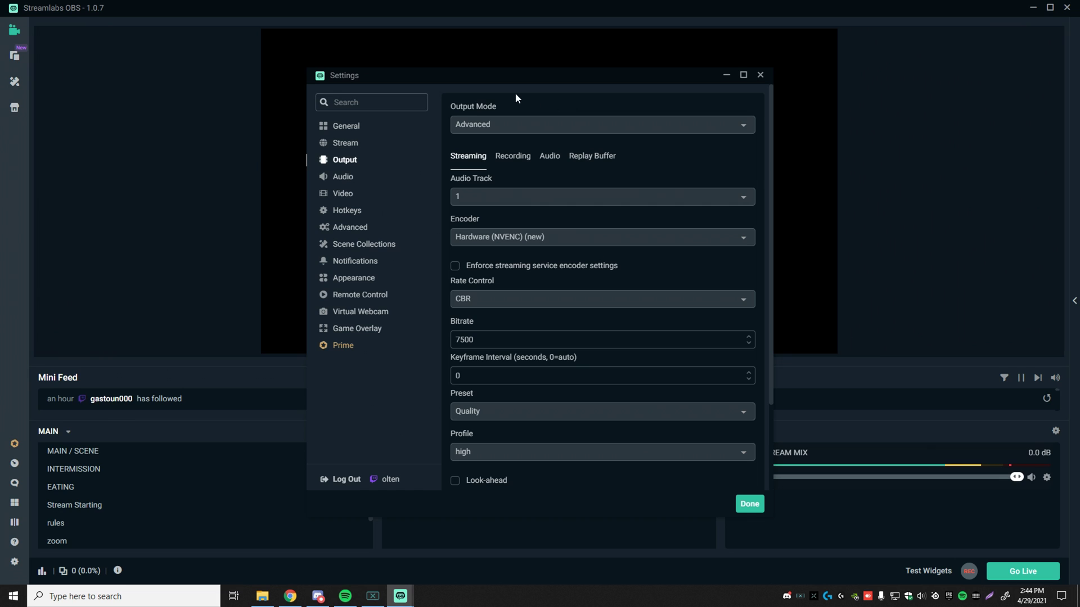
{"action": "left_click", "coordinate": [492, 121]}
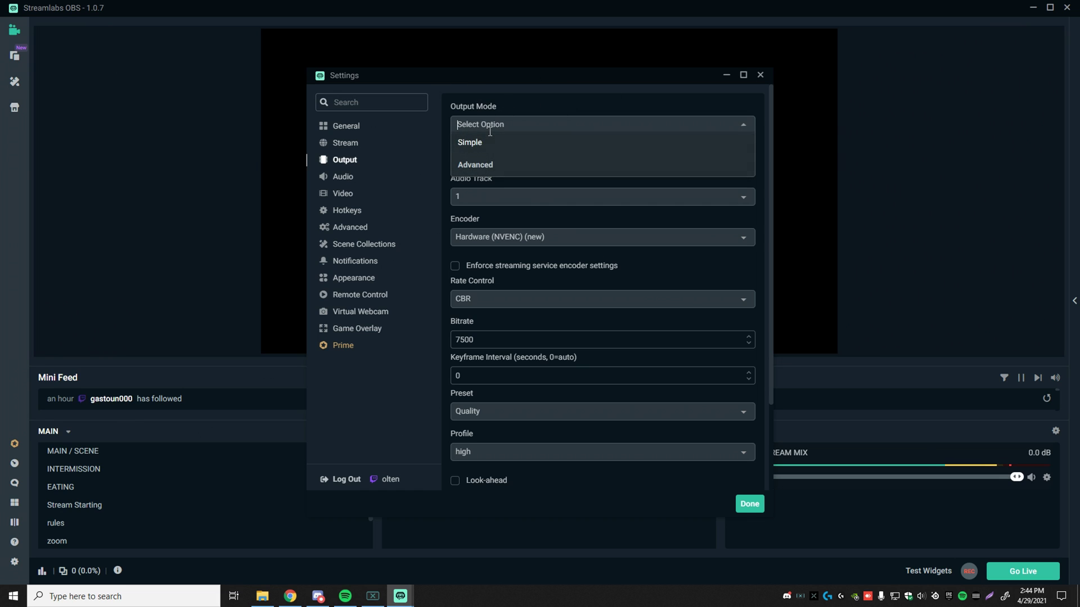
{"action": "left_click", "coordinate": [479, 167]}
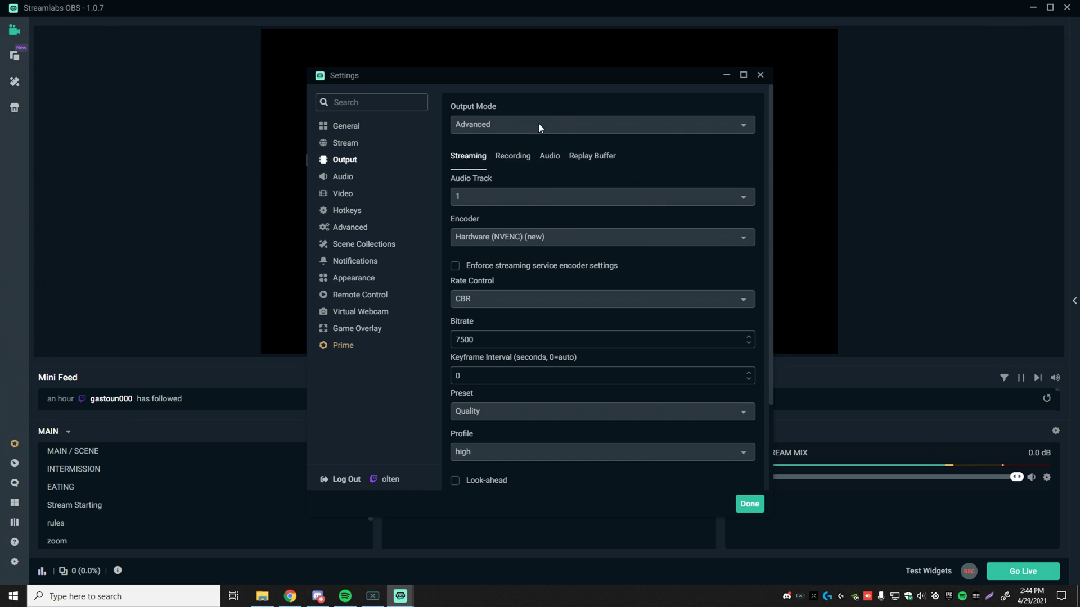
{"action": "left_click", "coordinate": [487, 126]}
{"action": "left_click", "coordinate": [470, 166]}
{"action": "left_click", "coordinate": [495, 237]}
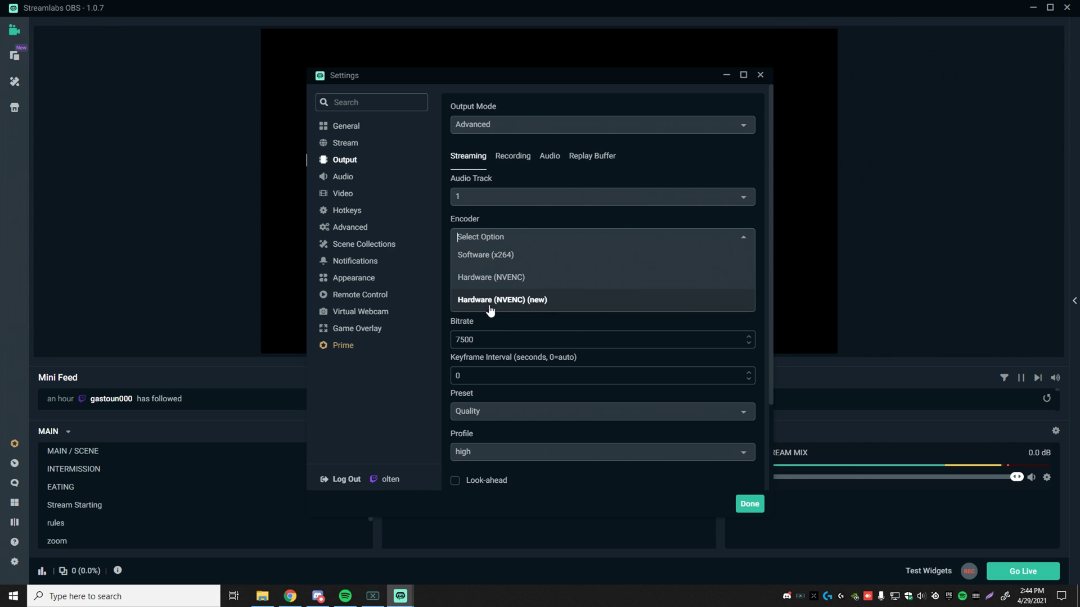
{"action": "left_click", "coordinate": [518, 299]}
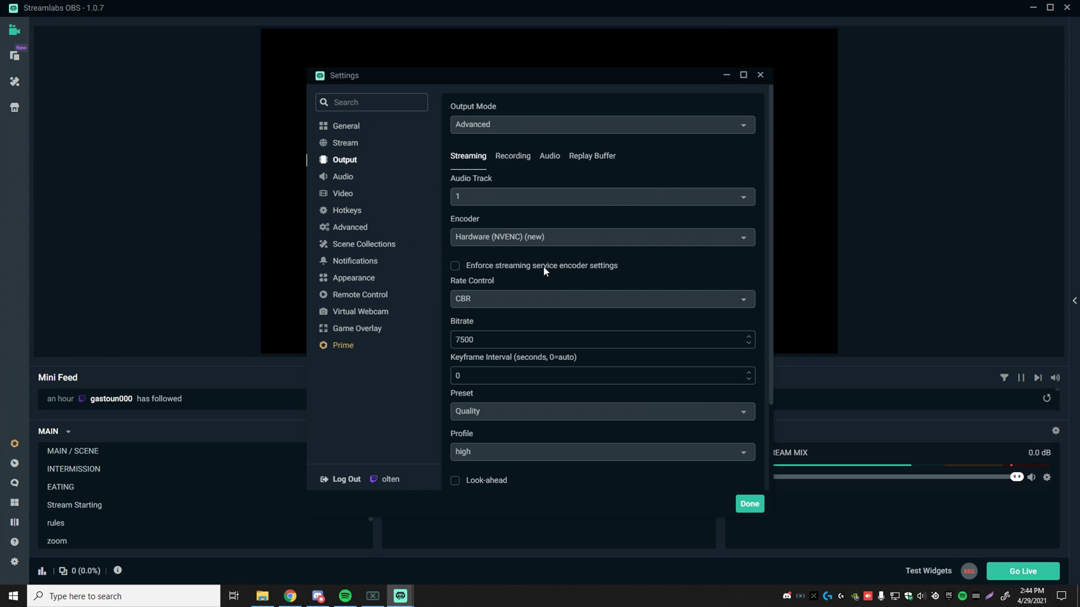
{"action": "left_click", "coordinate": [477, 300]}
{"action": "left_click", "coordinate": [478, 317]}
{"action": "double_click", "coordinate": [478, 344]}
{"action": "type", "text": "55"}
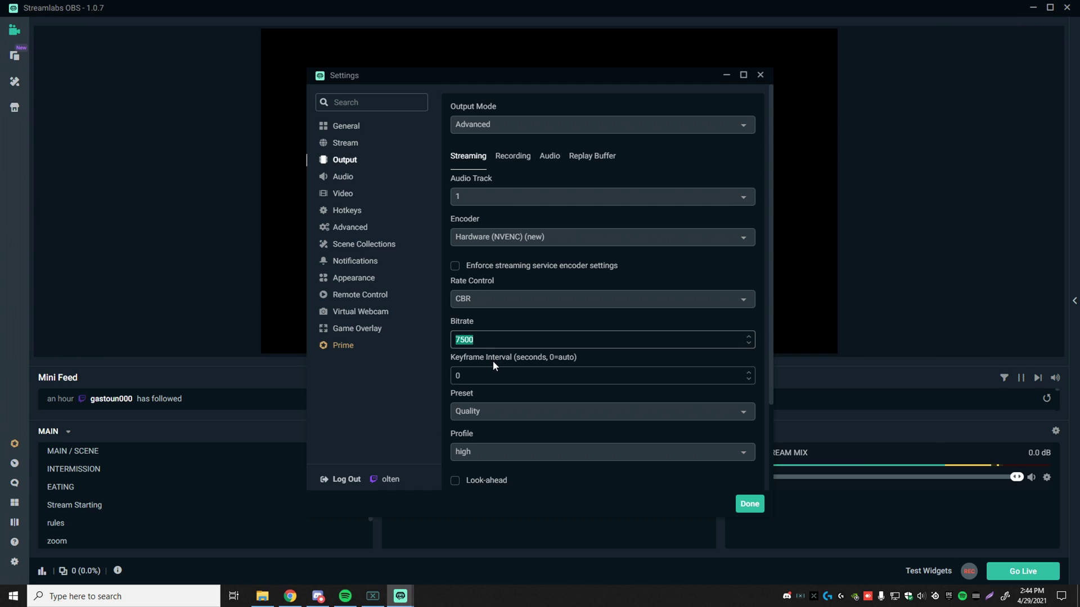
{"action": "type", "text": "00"}
{"action": "key", "text": "BackSpace"}
{"action": "key", "text": "BackSpace"}
{"action": "key", "text": "BackSpace"}
{"action": "key", "text": "BackSpace"}
{"action": "type", "text": "60000"}
{"action": "key", "text": "BackSpace"}
{"action": "key", "text": "BackSpace"}
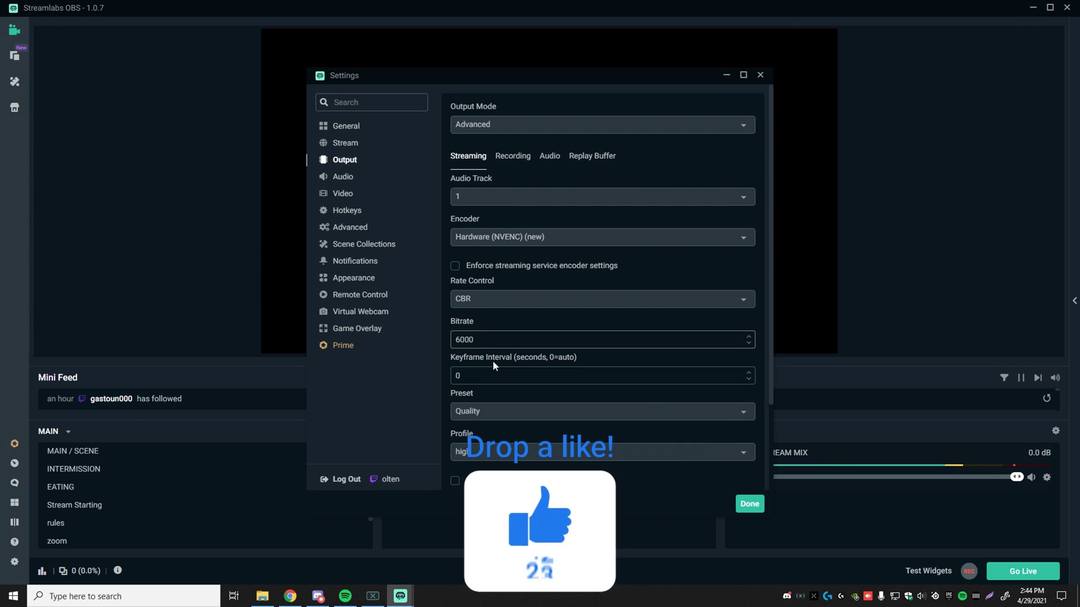
{"action": "key", "text": "BackSpace"}
{"action": "key", "text": "BackSpace"}
{"action": "key", "text": "BackSpace"}
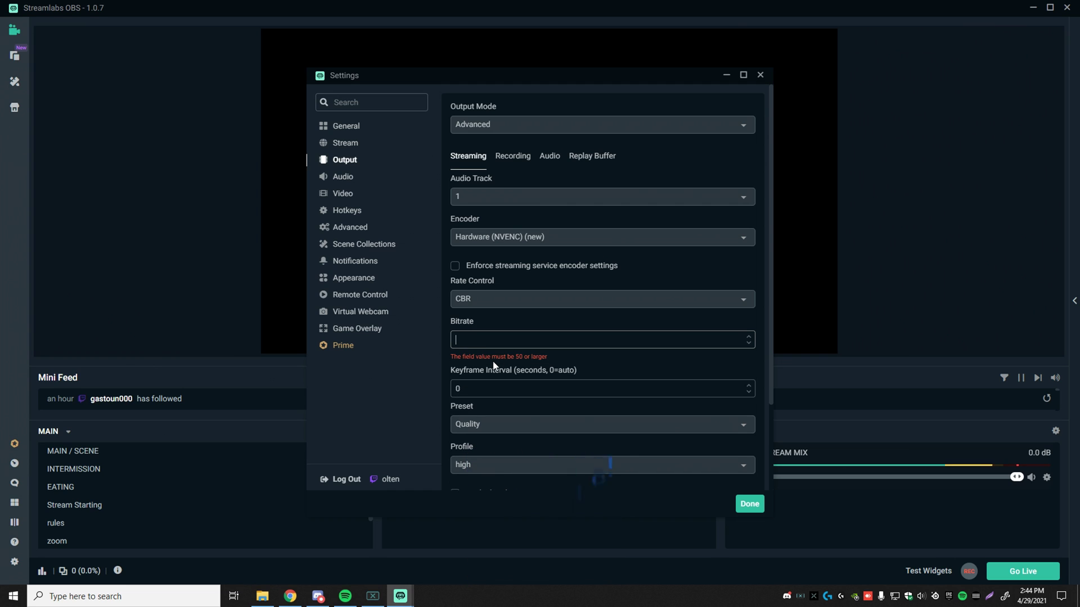
{"action": "type", "text": "7500"}
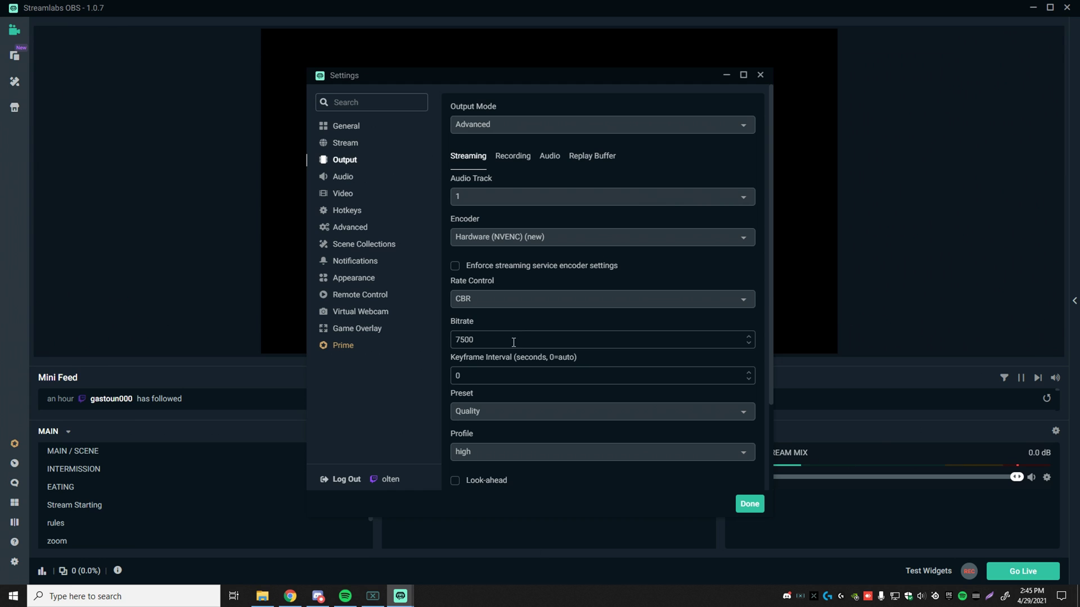
Keep the encoder preset at Quality and the encoding profile at high
{"action": "scroll", "coordinate": [470, 371], "scroll_direction": "down", "scroll_amount": 1}
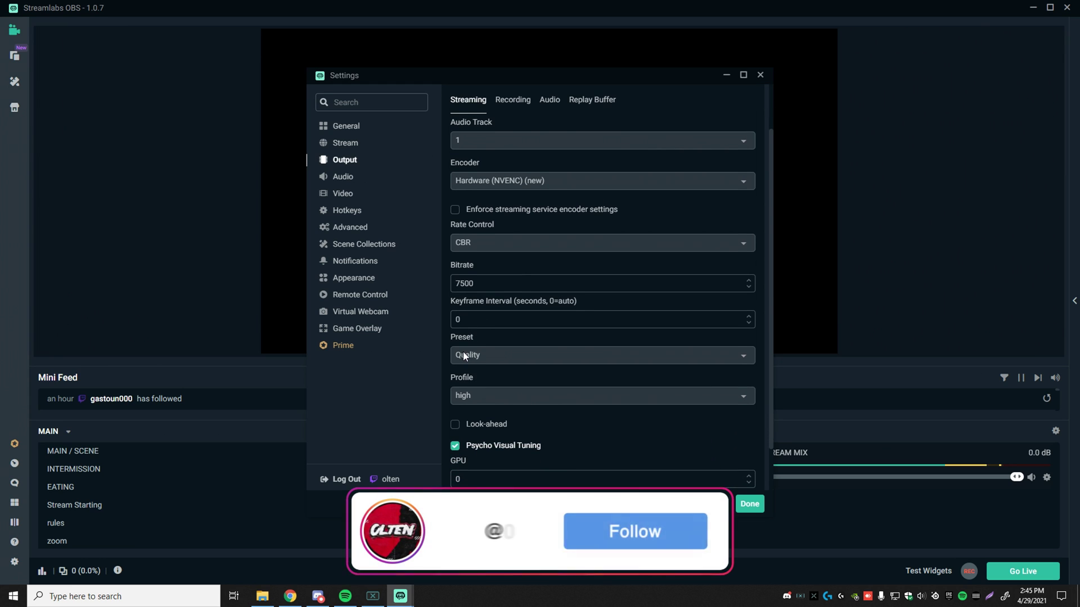
{"action": "left_click", "coordinate": [463, 353]}
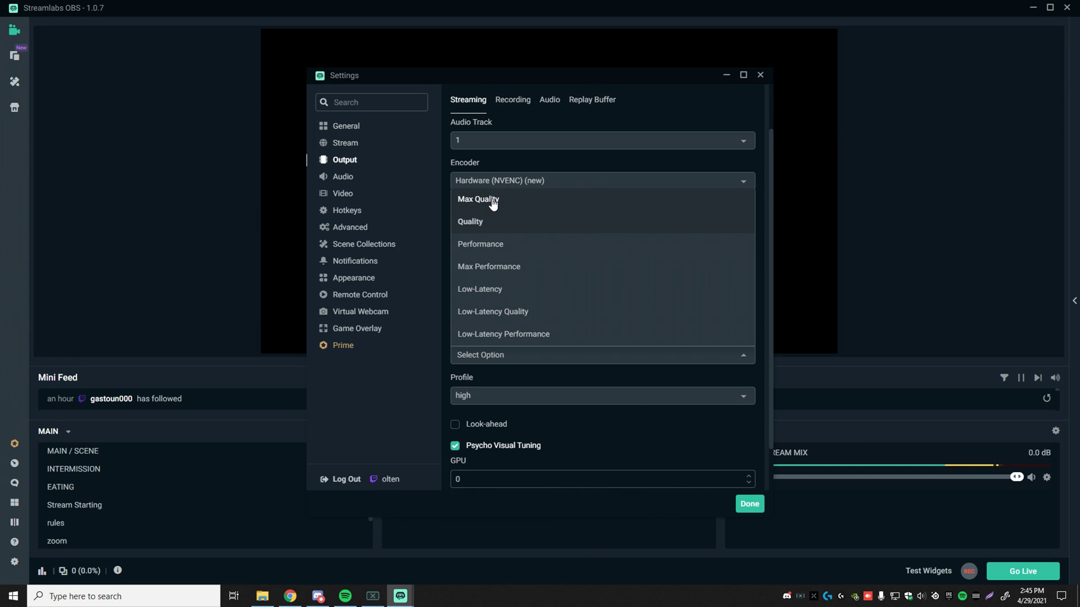
{"action": "left_click", "coordinate": [490, 220]}
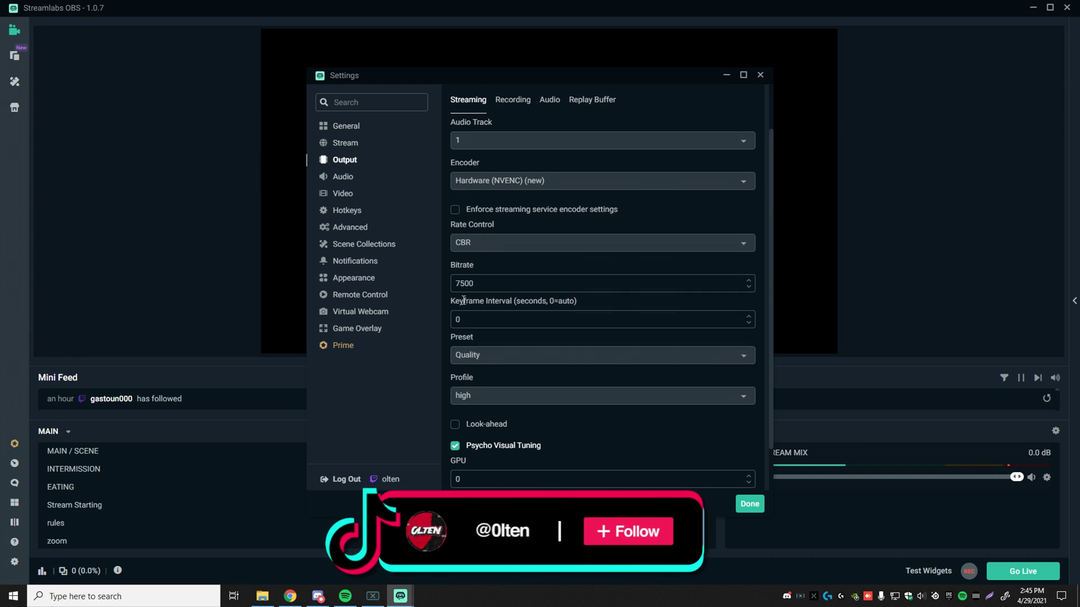
{"action": "left_click", "coordinate": [473, 399]}
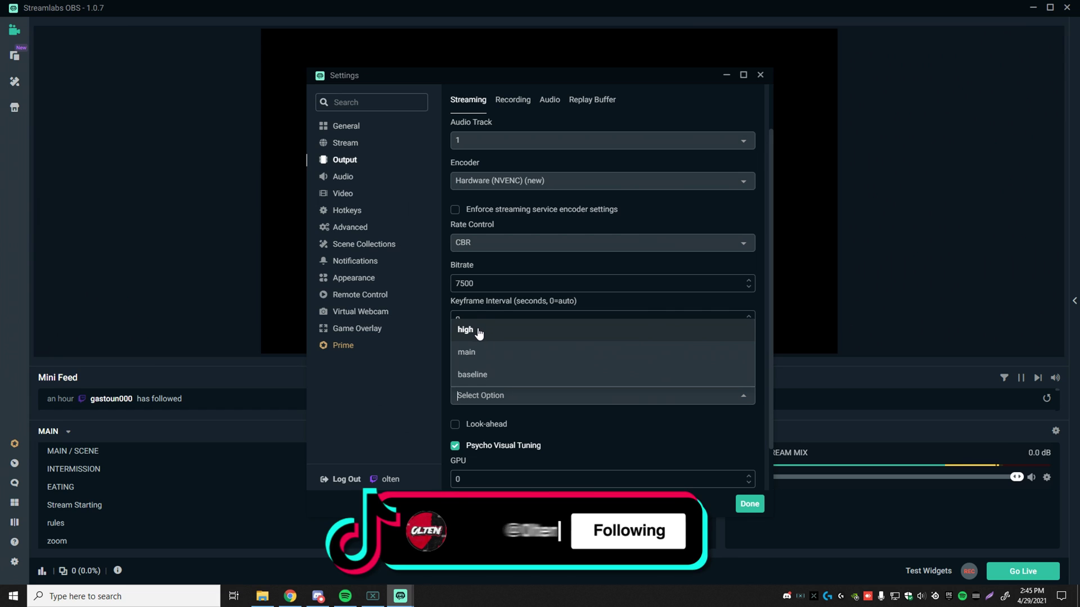
{"action": "left_click", "coordinate": [478, 333]}
{"action": "scroll", "coordinate": [474, 338], "scroll_direction": "down", "scroll_amount": 1}
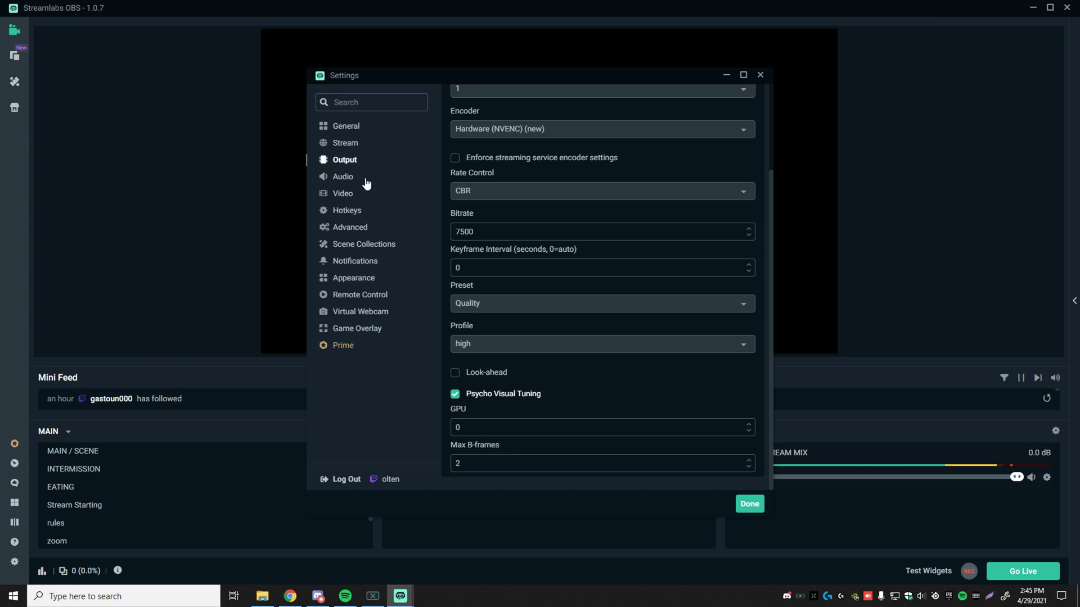
Move through Audio to the Video page, leaving the output resolution at 1664x936
{"action": "left_click", "coordinate": [348, 179]}
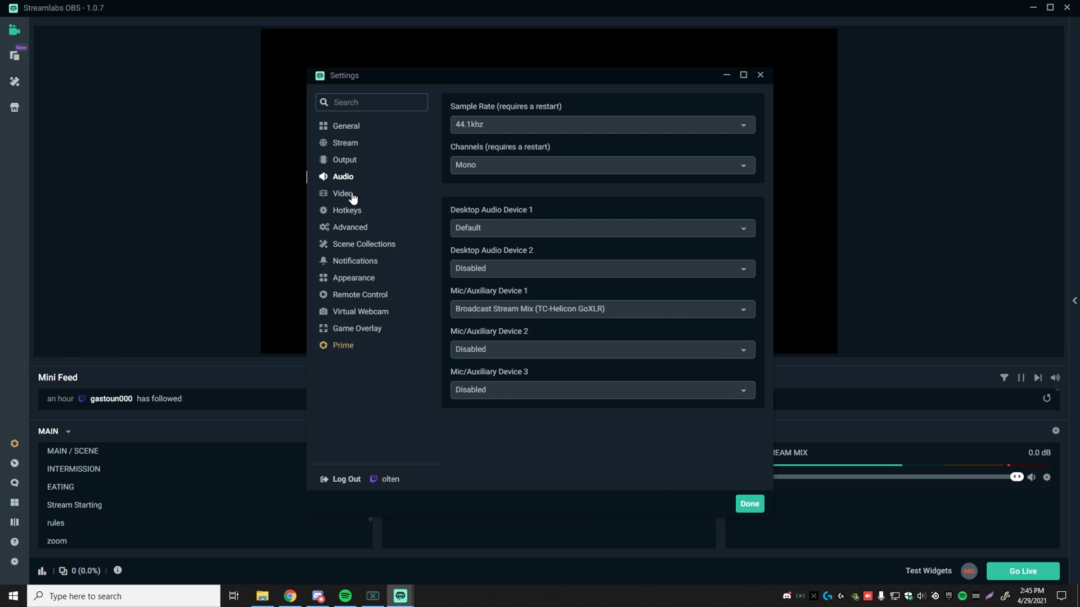
{"action": "left_click", "coordinate": [350, 195]}
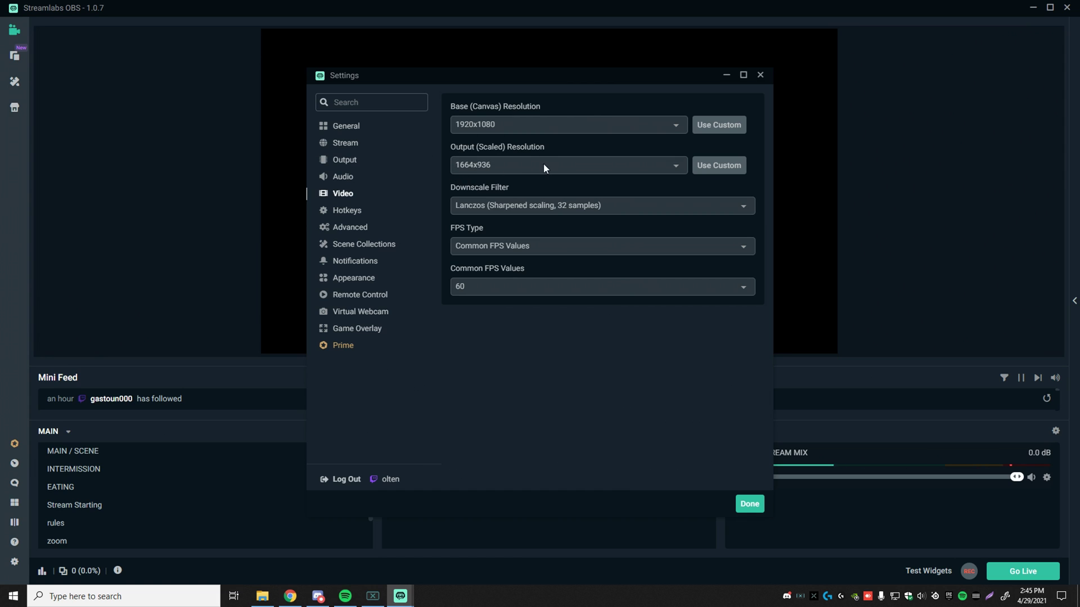
{"action": "left_click", "coordinate": [510, 164]}
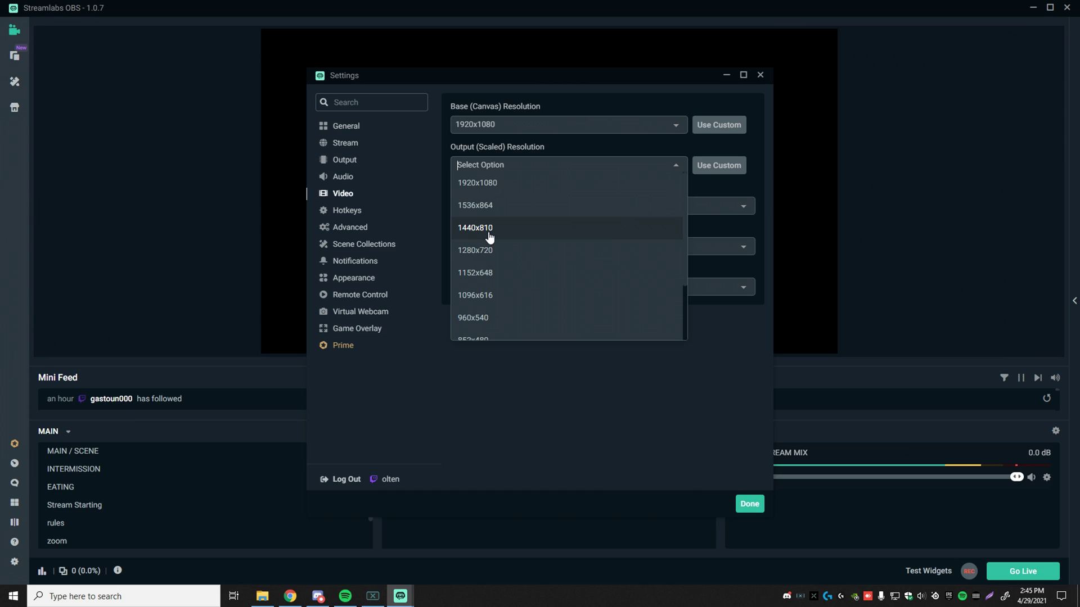
{"action": "left_click", "coordinate": [489, 126]}
{"action": "left_click", "coordinate": [416, 135]}
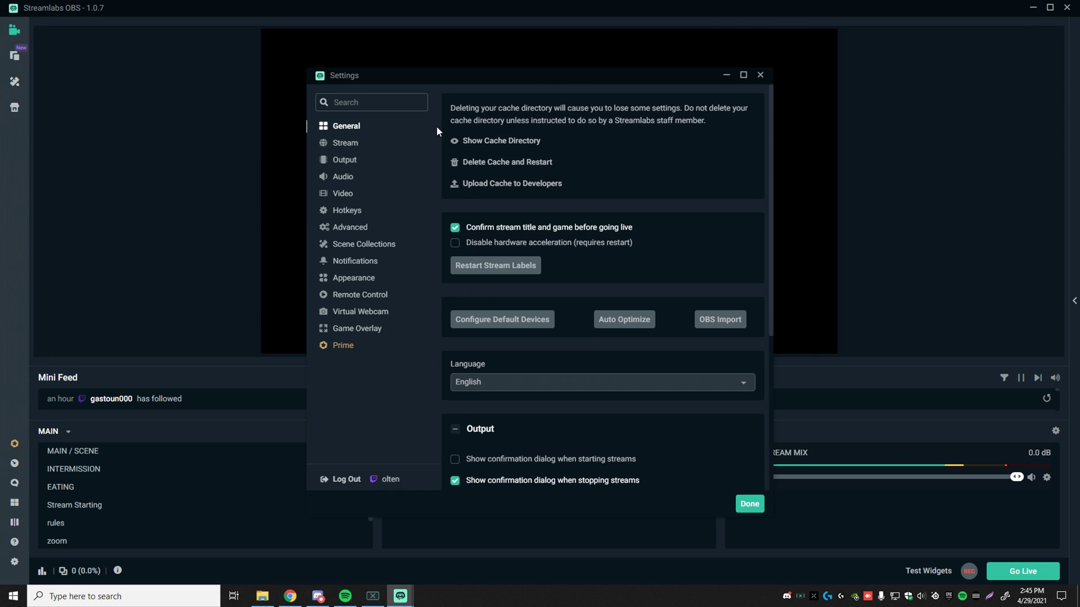
{"action": "left_click", "coordinate": [365, 190]}
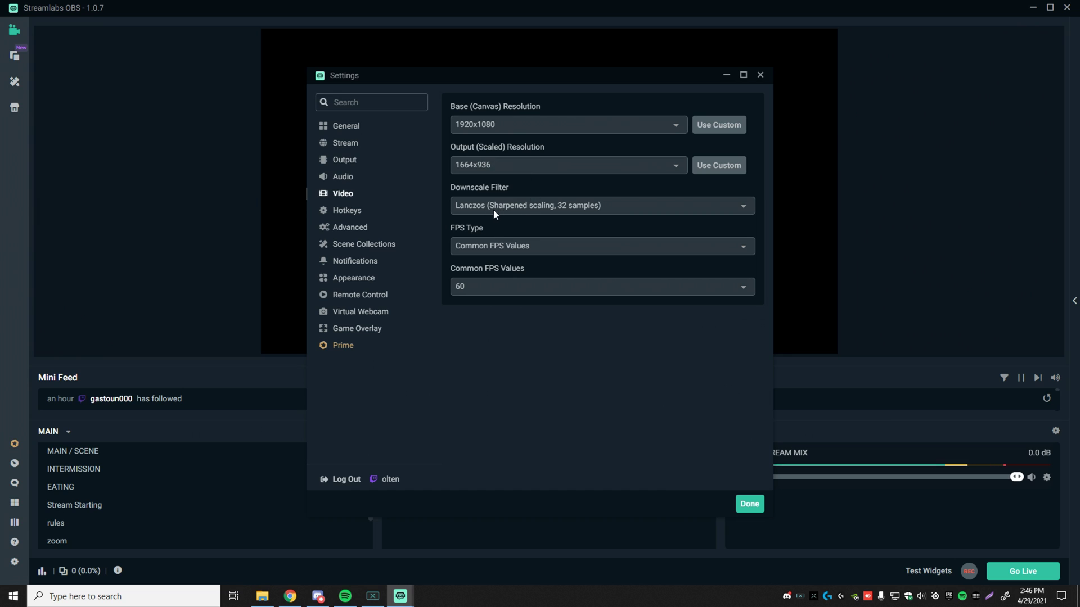
Keep the Lanczos downscale filter and Common FPS Values as the FPS type
{"action": "left_click", "coordinate": [568, 205]}
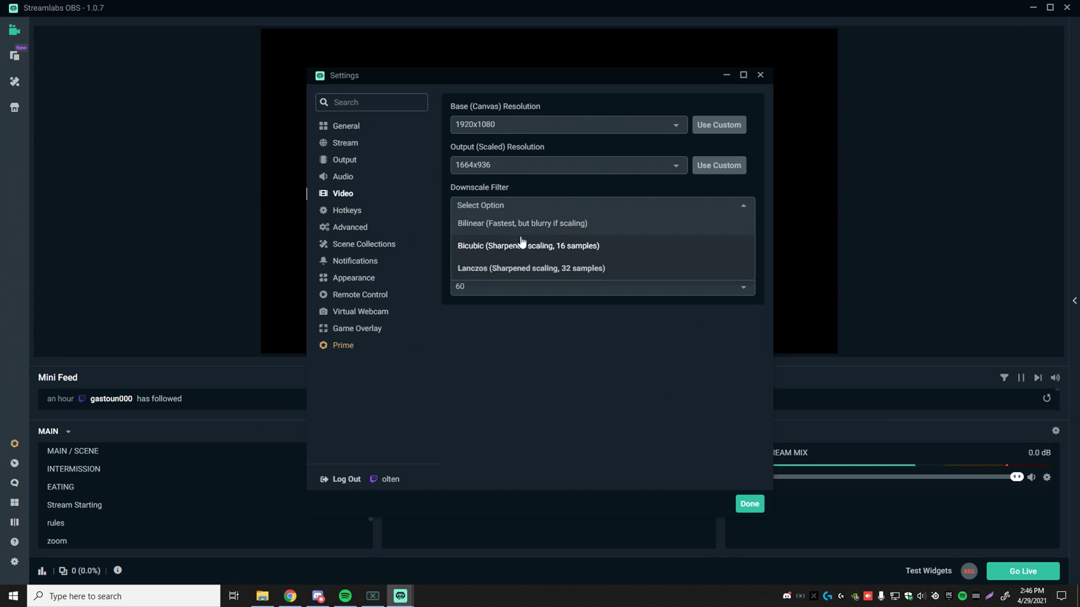
{"action": "left_click", "coordinate": [518, 269]}
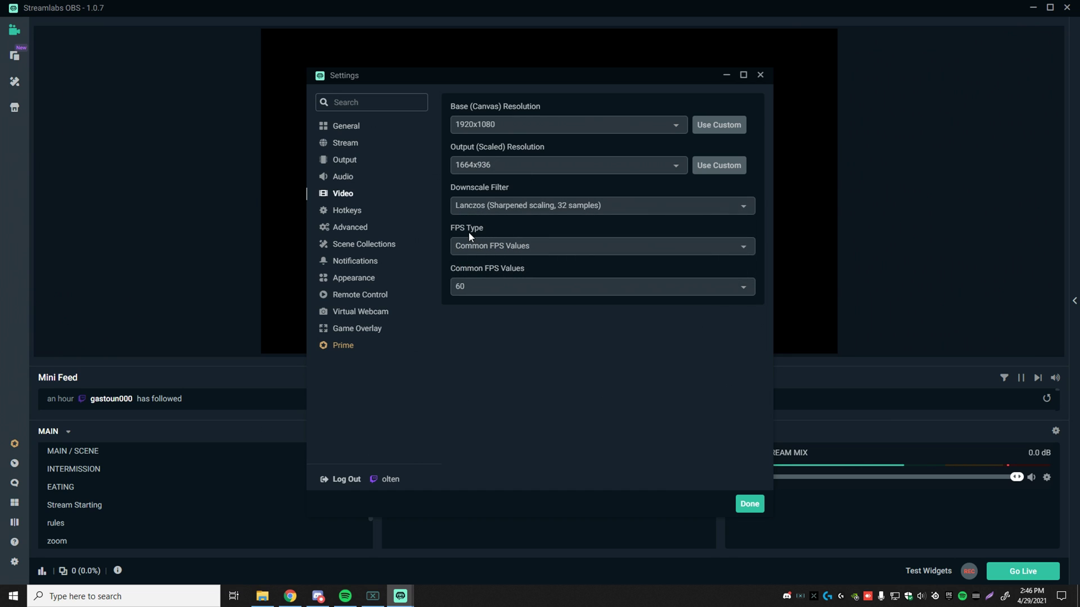
{"action": "left_click", "coordinate": [501, 247]}
{"action": "left_click", "coordinate": [501, 263]}
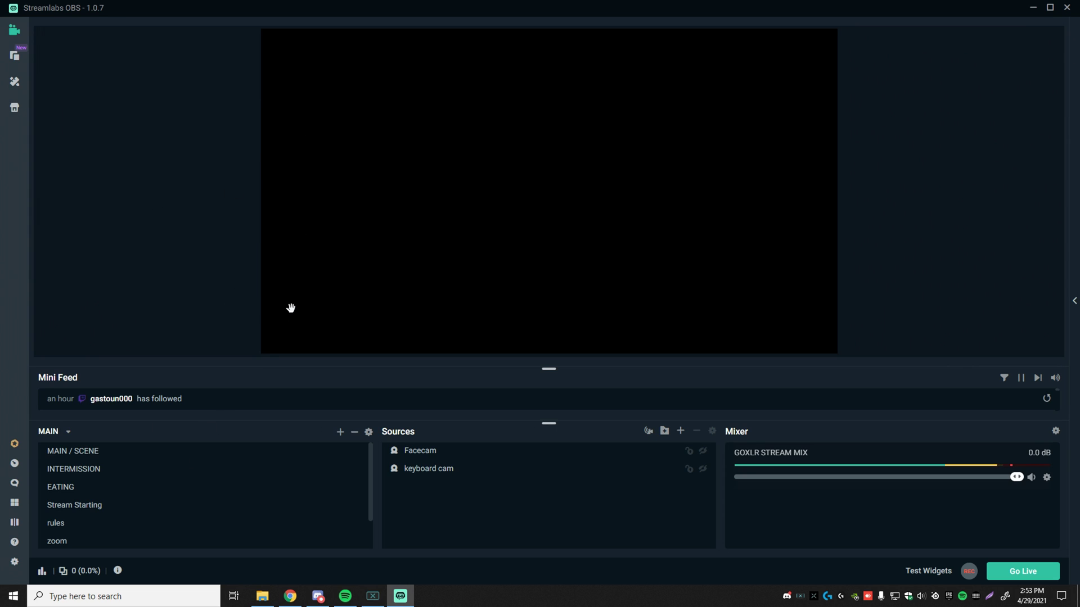
Reopen Settings on the Output page with output mode set to Advanced
{"action": "left_click", "coordinate": [15, 562]}
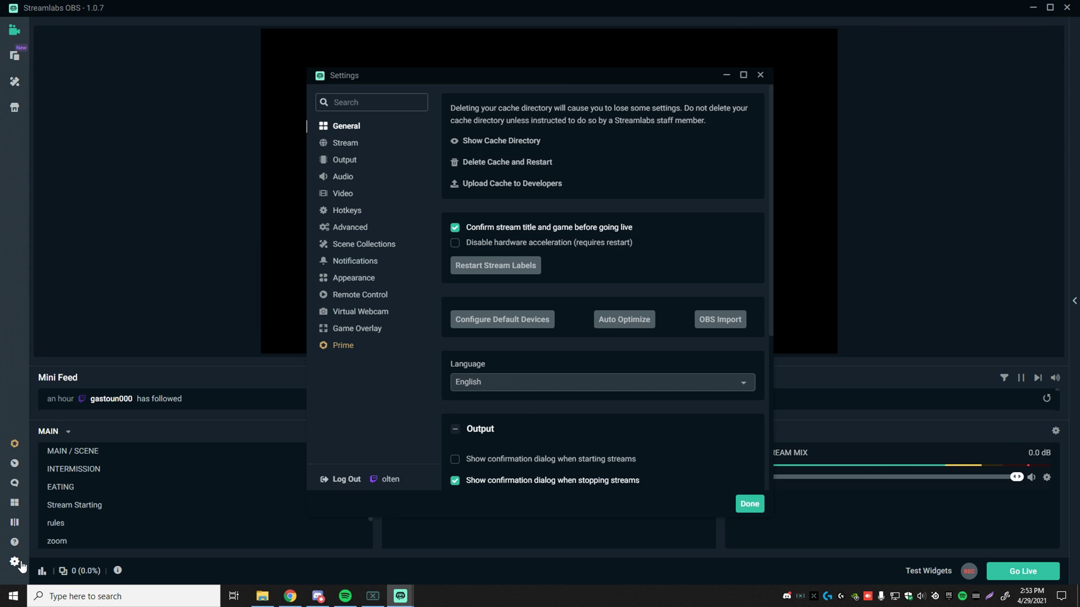
{"action": "left_click", "coordinate": [349, 145]}
{"action": "left_click", "coordinate": [358, 162]}
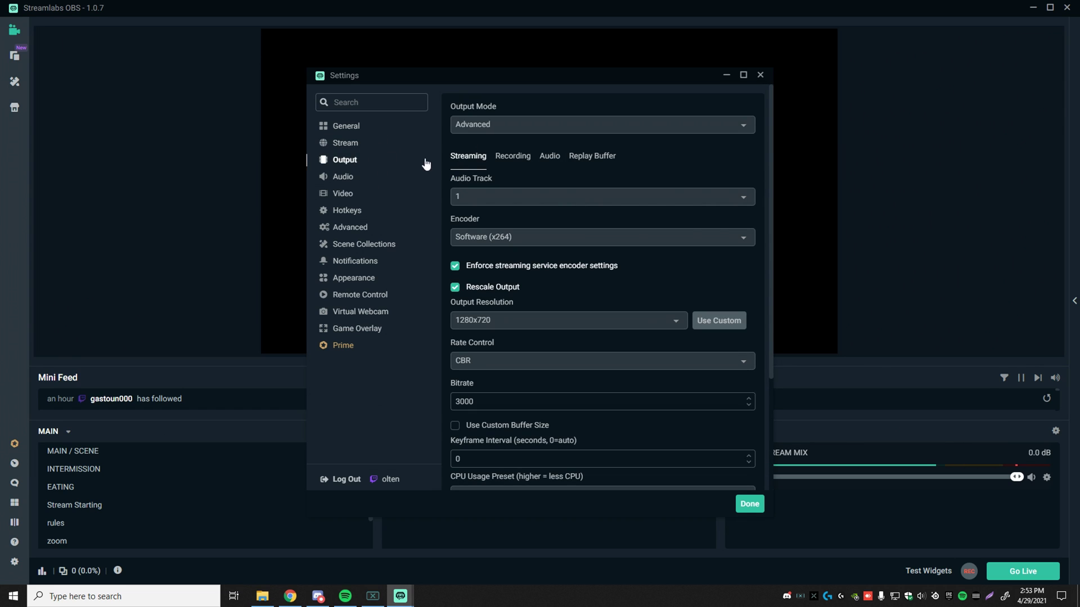
{"action": "left_click", "coordinate": [465, 125]}
{"action": "left_click", "coordinate": [475, 165]}
Switch the encoder to Software (x264) and rescale the output to 1280x720
{"action": "left_click", "coordinate": [516, 237]}
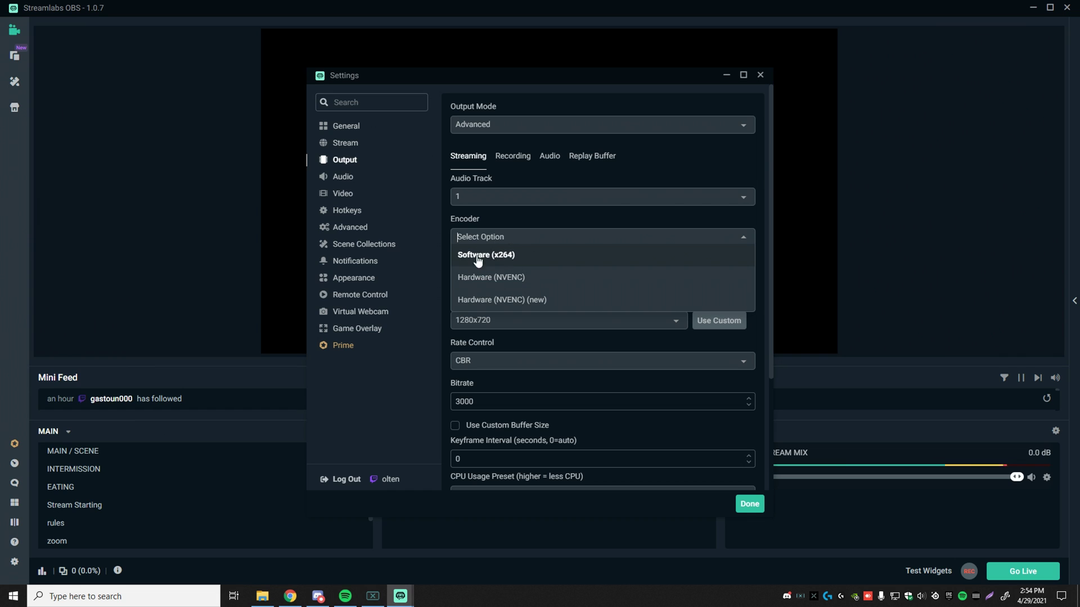
{"action": "left_click", "coordinate": [506, 258]}
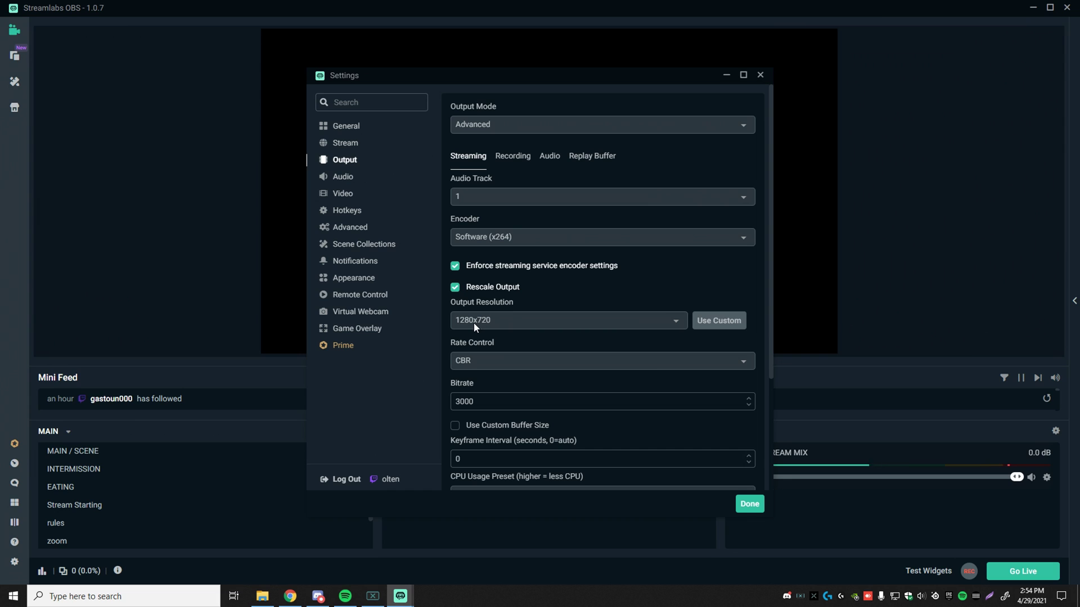
{"action": "left_click", "coordinate": [492, 320]}
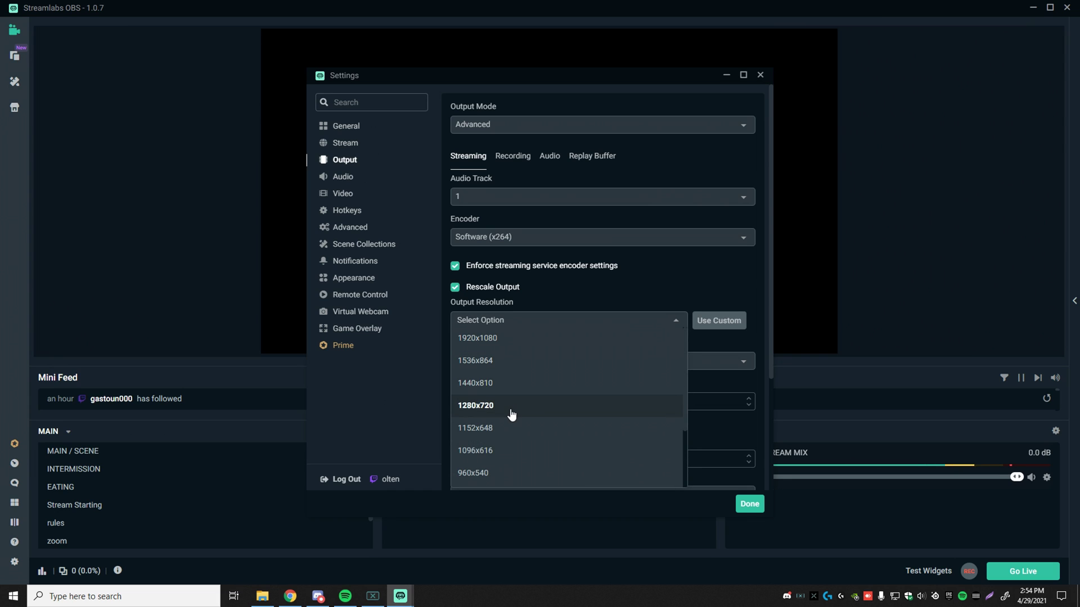
{"action": "scroll", "coordinate": [512, 415], "scroll_direction": "down", "scroll_amount": 1}
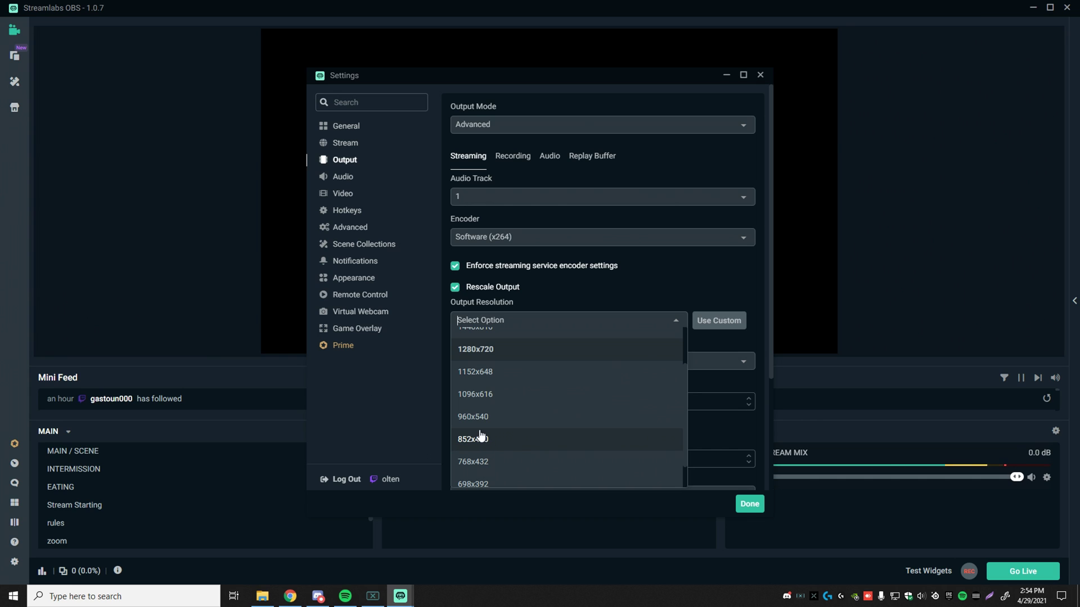
{"action": "scroll", "coordinate": [488, 421], "scroll_direction": "up", "scroll_amount": 2}
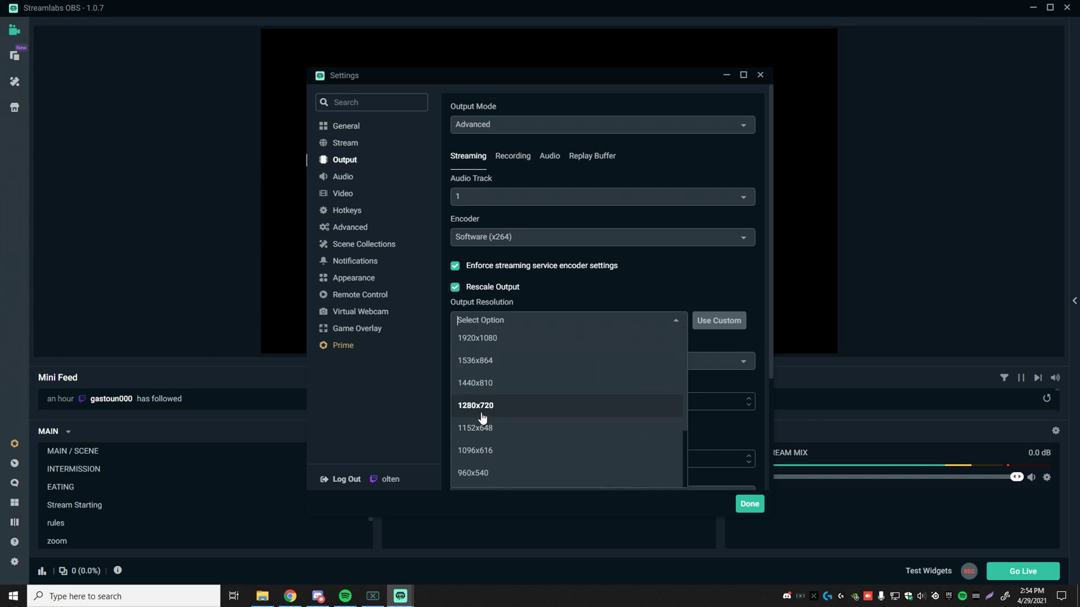
{"action": "left_click", "coordinate": [483, 415]}
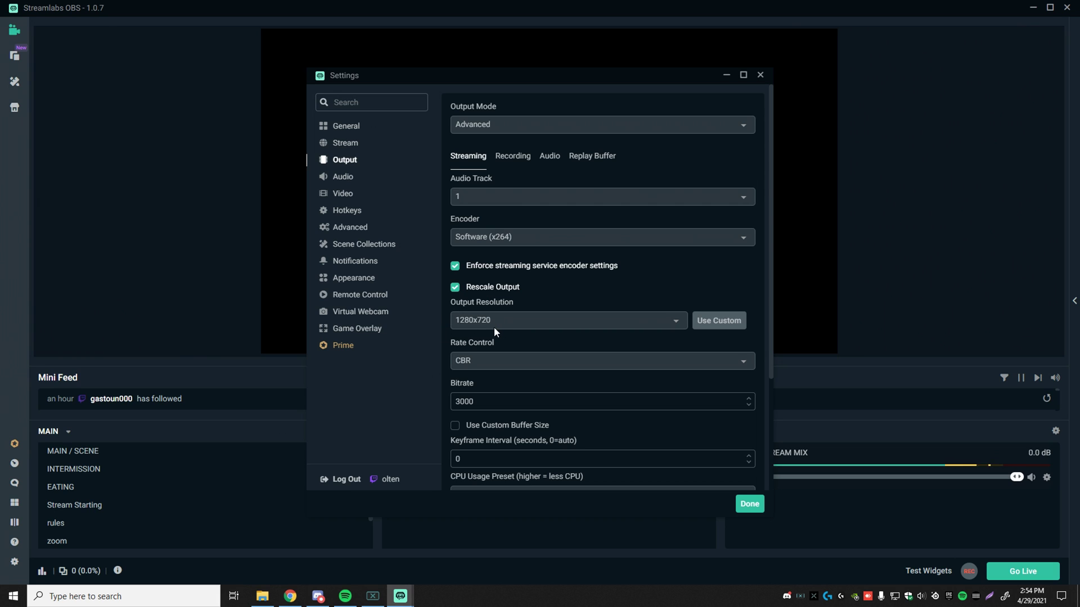
Keep CBR rate control and enter 3500 as the streaming bitrate
{"action": "left_click", "coordinate": [480, 360]}
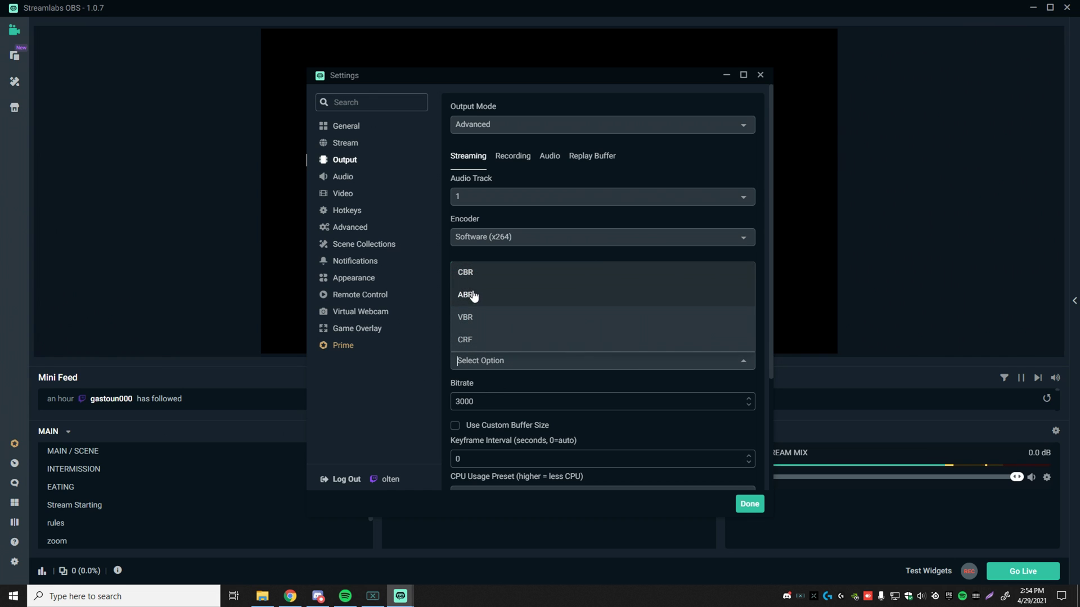
{"action": "left_click", "coordinate": [458, 365]}
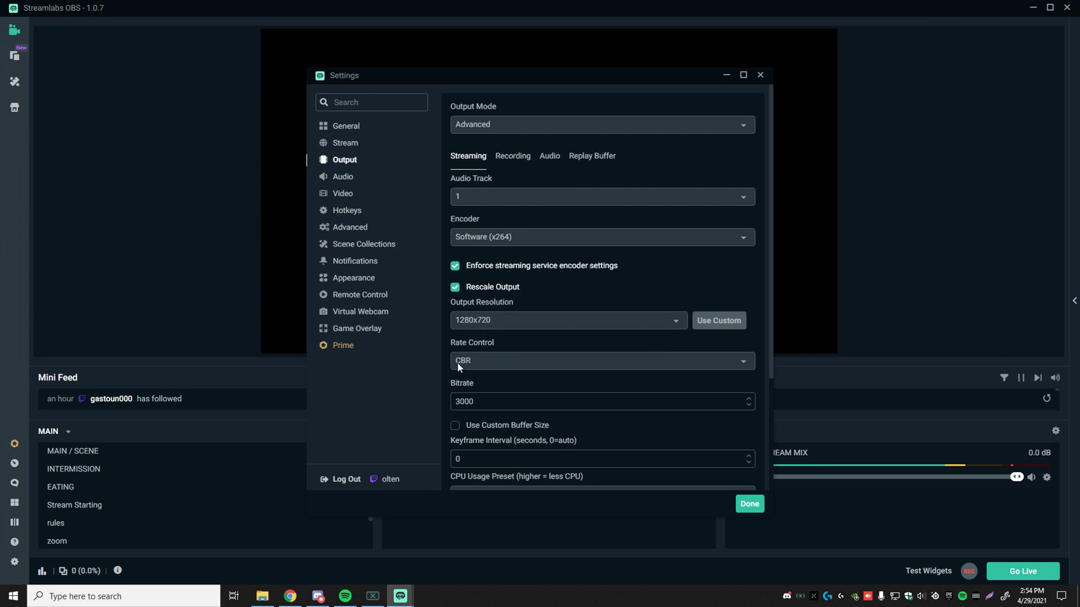
{"action": "double_click", "coordinate": [483, 403]}
{"action": "type", "text": "2500"}
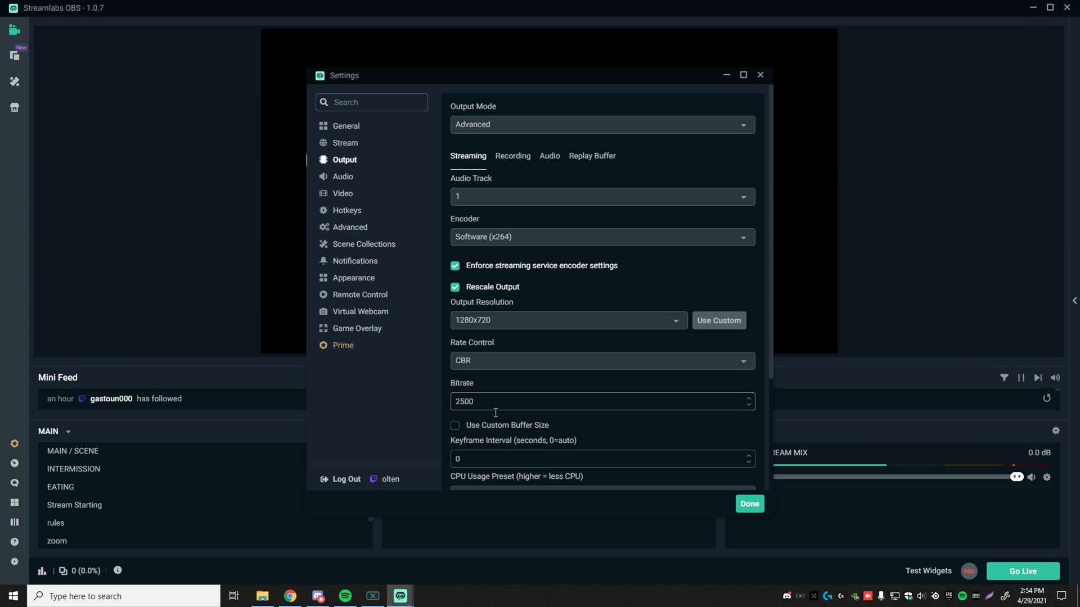
{"action": "left_click_drag", "start_coordinate": [475, 403], "coordinate": [454, 403]}
{"action": "type", "text": "300"}
{"action": "key", "text": "BackSpace"}
{"action": "key", "text": "BackSpace"}
{"action": "key", "text": "BackSpace"}
{"action": "type", "text": "4000"}
{"action": "key", "text": "BackSpace"}
{"action": "key", "text": "BackSpace"}
{"action": "key", "text": "BackSpace"}
{"action": "key", "text": "BackSpace"}
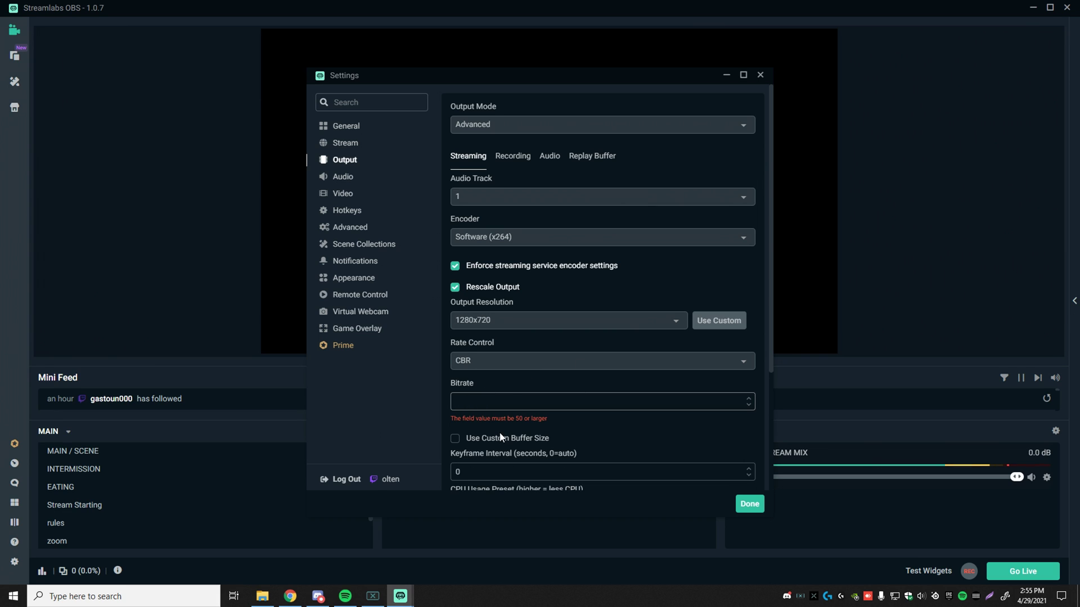
{"action": "type", "text": "3500"}
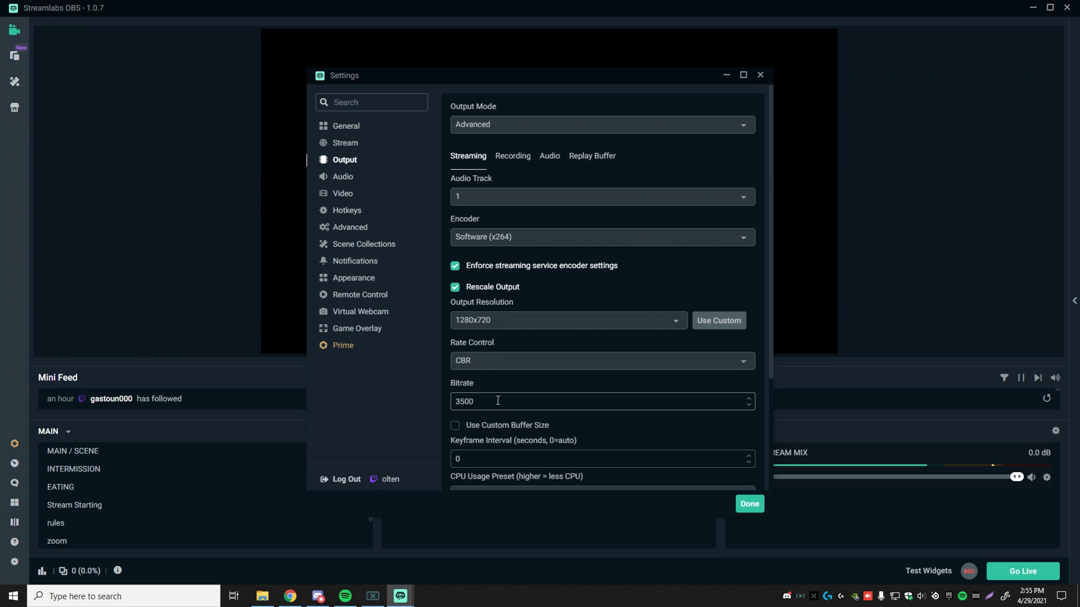
Give x264 the veryfast CPU usage preset, main profile and (None) tune
{"action": "scroll", "coordinate": [497, 397], "scroll_direction": "down", "scroll_amount": 3}
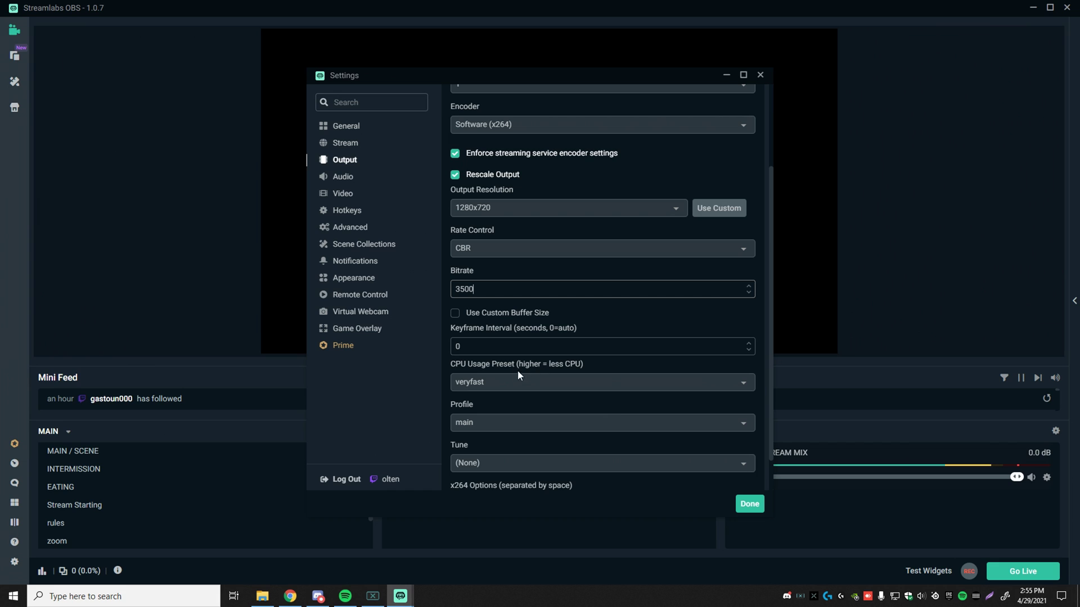
{"action": "left_click", "coordinate": [471, 382]}
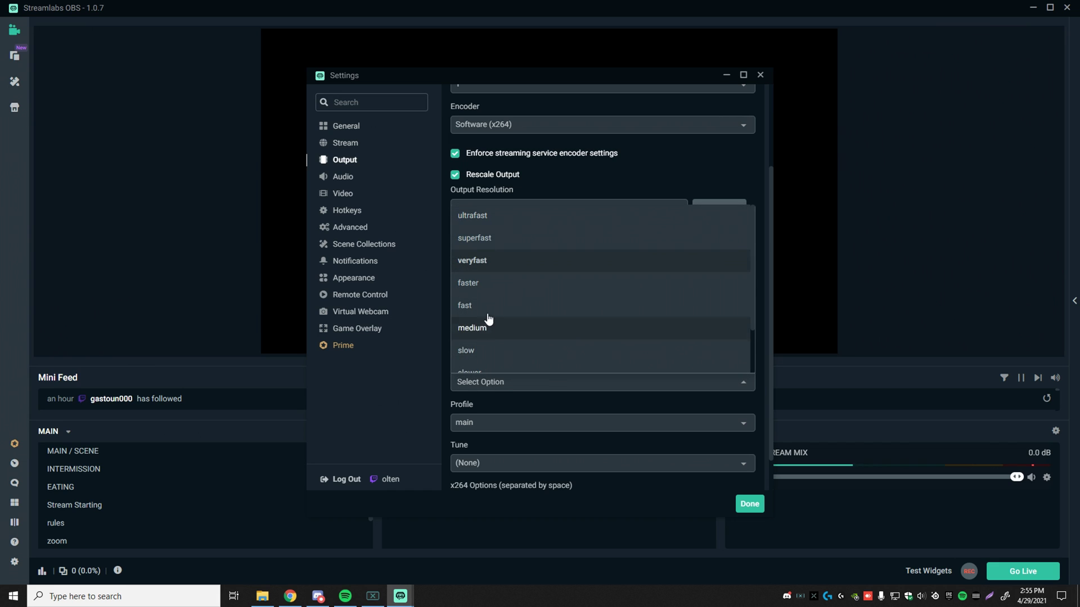
{"action": "left_click", "coordinate": [481, 261]}
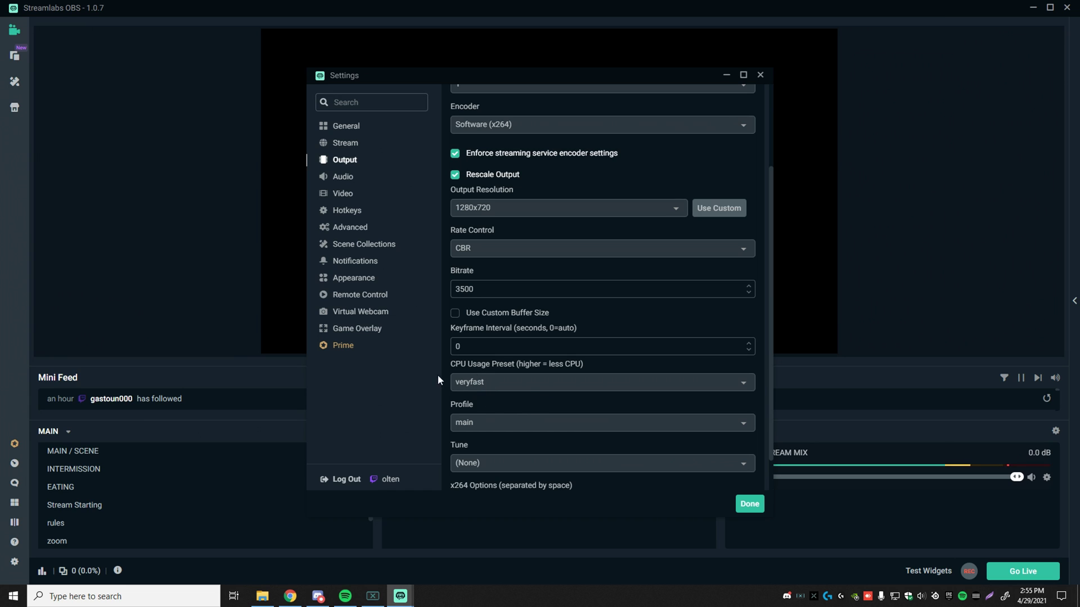
{"action": "left_click", "coordinate": [463, 430]}
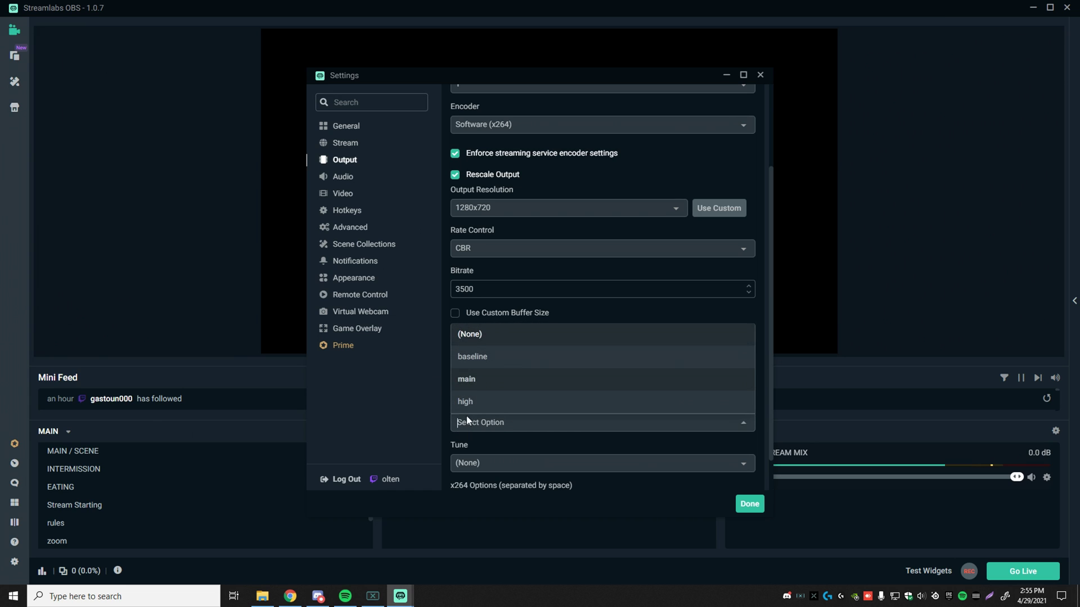
{"action": "left_click", "coordinate": [481, 379]}
{"action": "scroll", "coordinate": [494, 446], "scroll_direction": "down", "scroll_amount": 1}
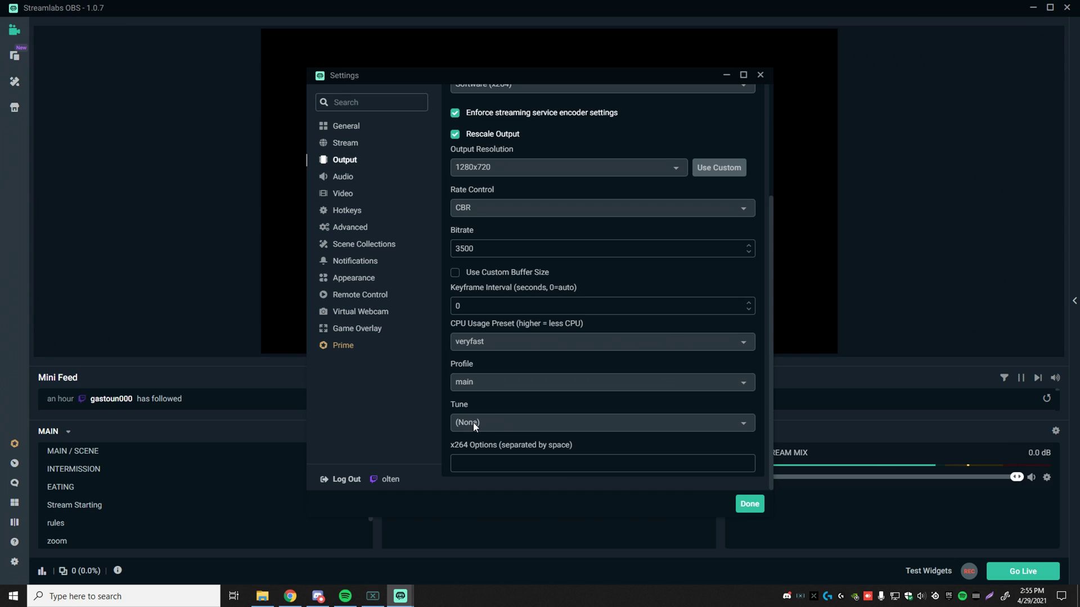
{"action": "left_click", "coordinate": [474, 423]}
{"action": "scroll", "coordinate": [583, 285], "scroll_direction": "up", "scroll_amount": 4}
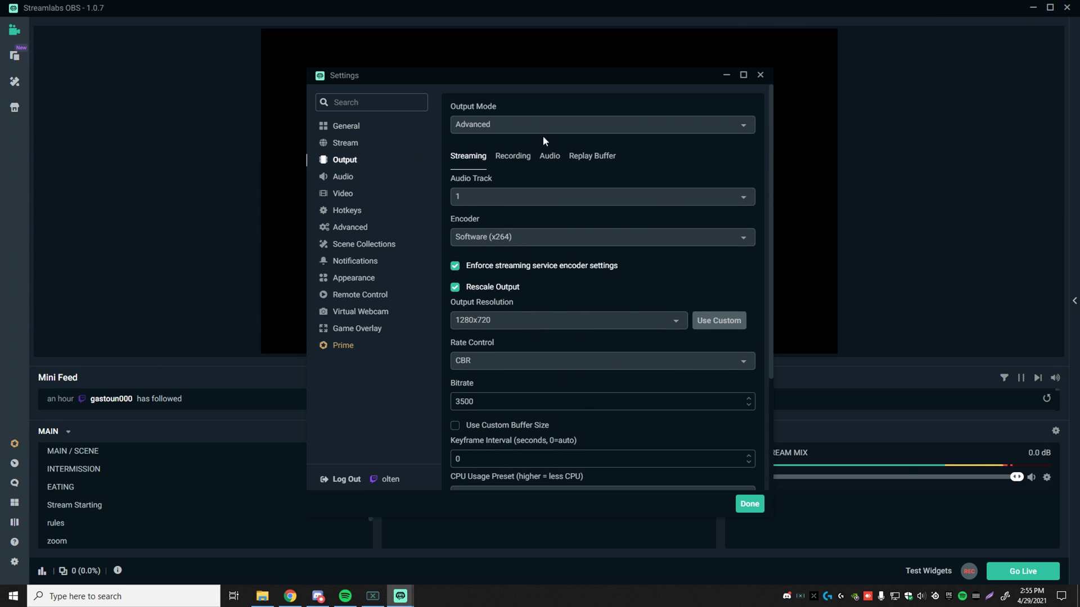
On the Video page, set base canvas to 1920x1080 and scaled output to 1280x720
{"action": "left_click", "coordinate": [347, 192]}
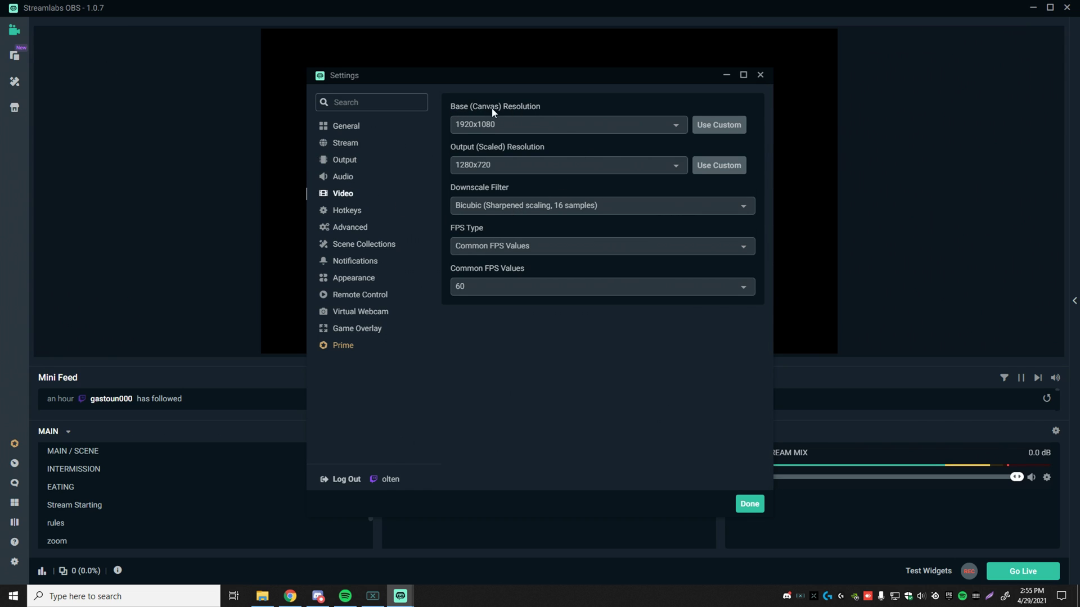
{"action": "left_click", "coordinate": [497, 126]}
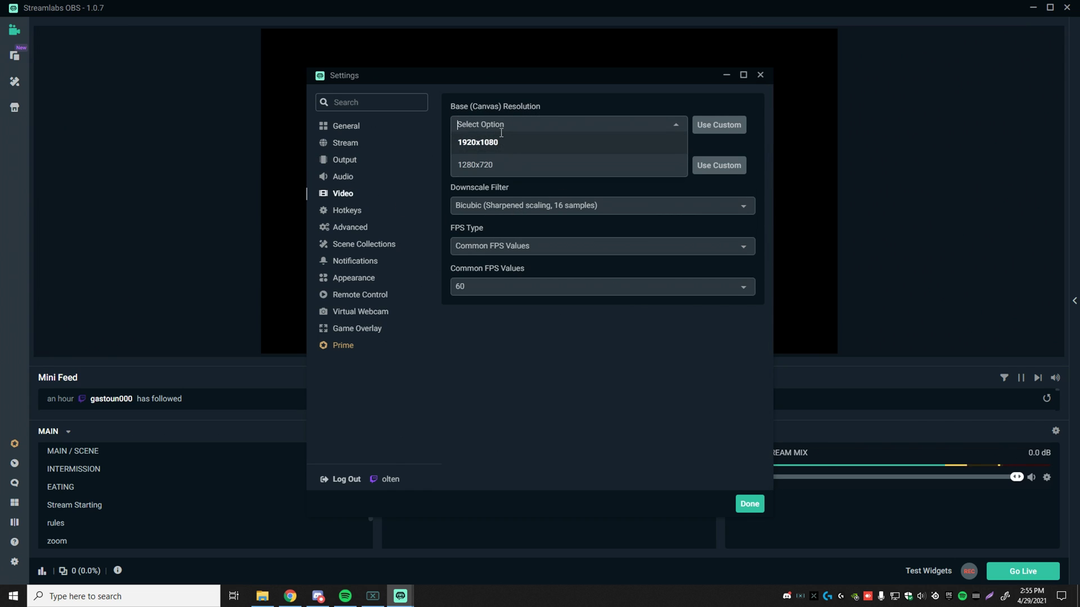
{"action": "left_click", "coordinate": [503, 147]}
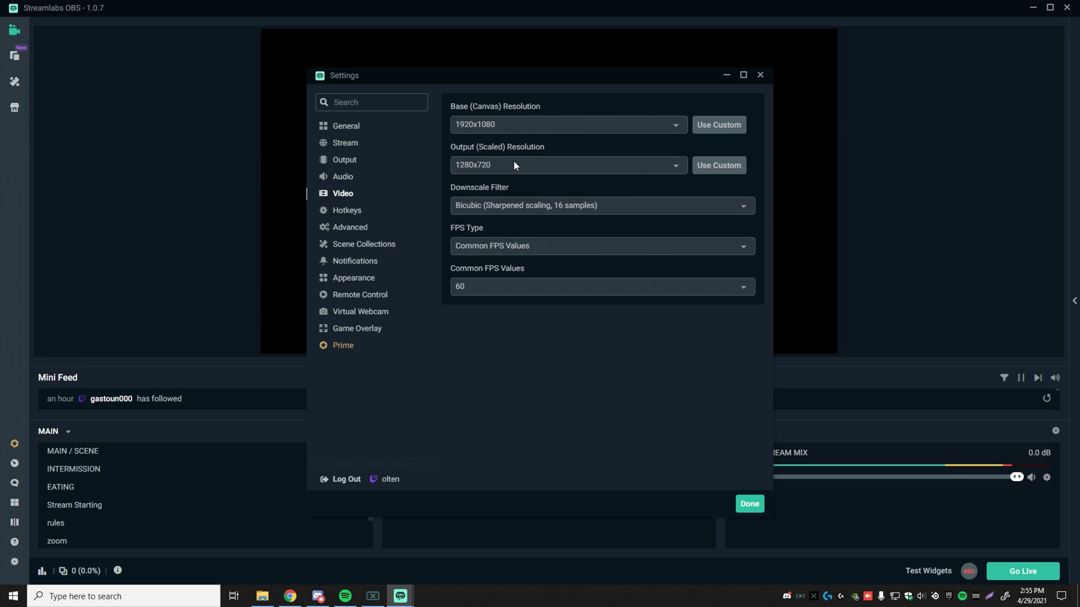
{"action": "left_click", "coordinate": [514, 162]}
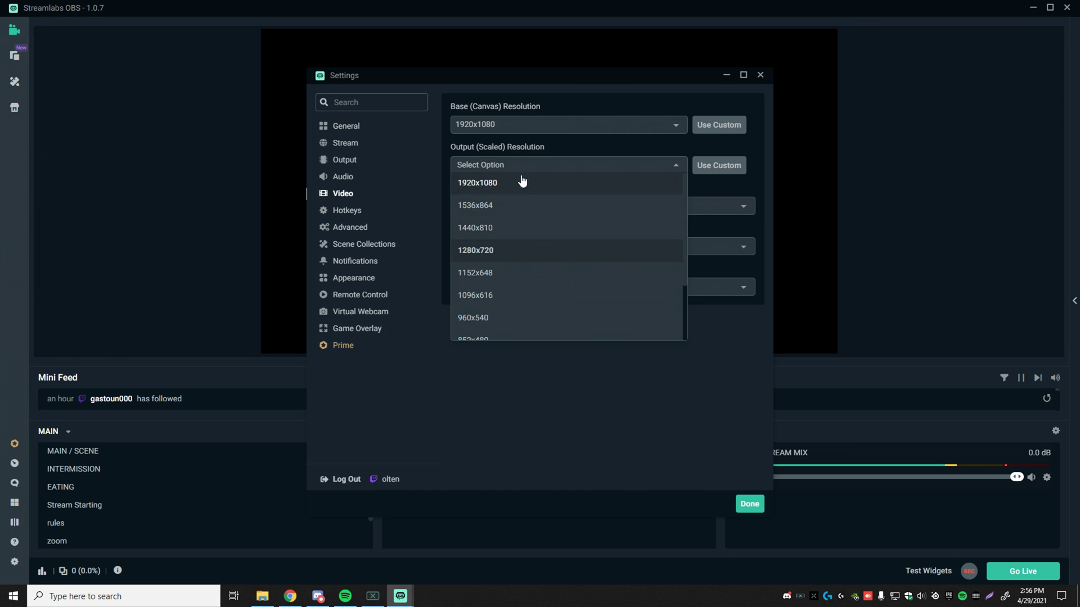
{"action": "scroll", "coordinate": [494, 244], "scroll_direction": "down", "scroll_amount": 2}
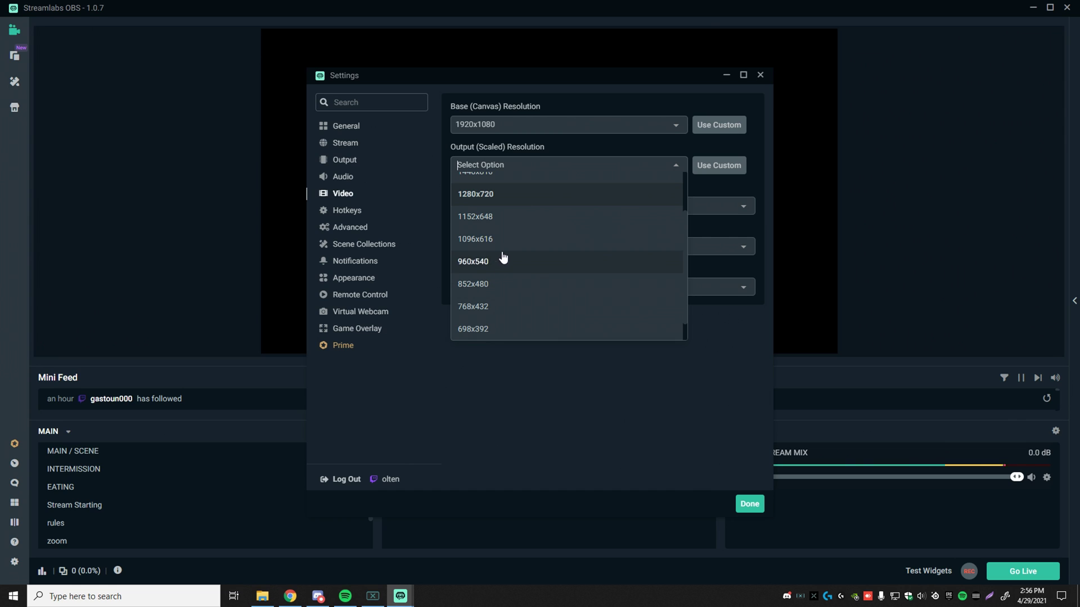
{"action": "left_click", "coordinate": [490, 196]}
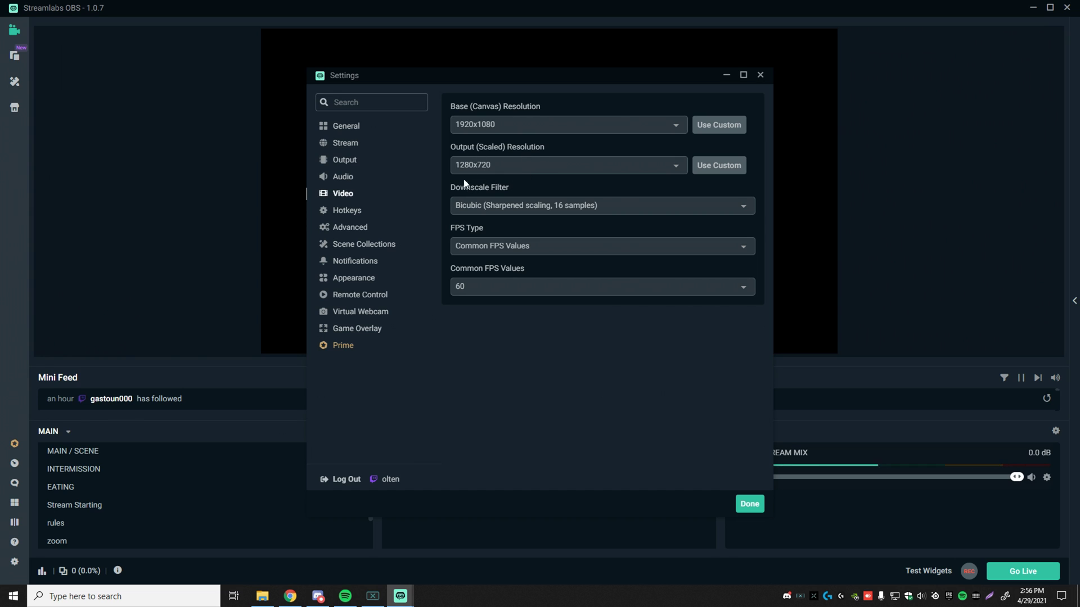
Keep the 1280x720 scaled output and choose the Bicubic downscale filter
{"action": "left_click", "coordinate": [489, 165]}
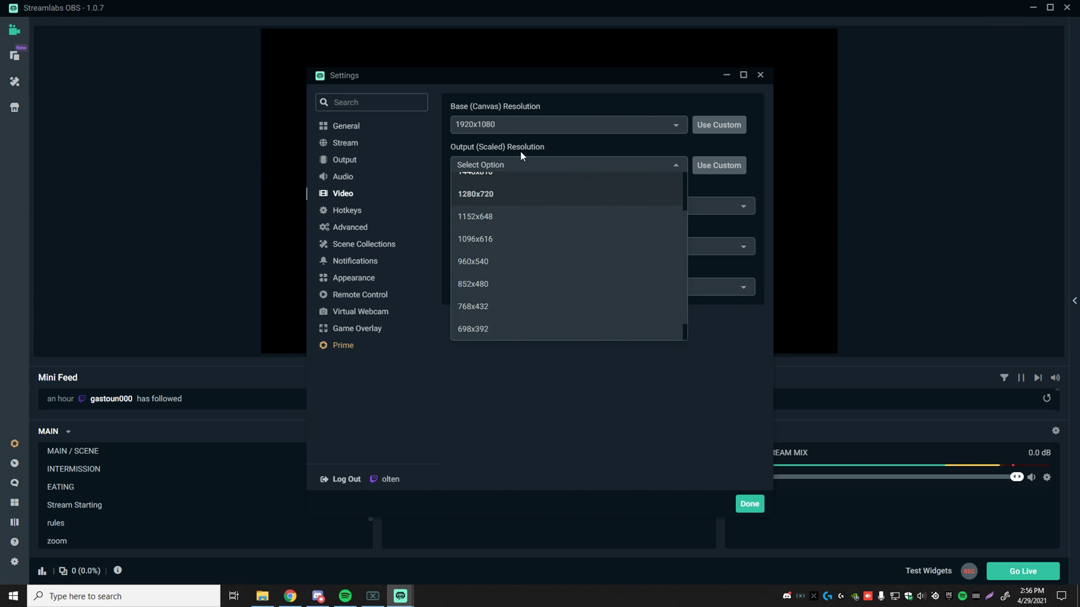
{"action": "left_click", "coordinate": [443, 156]}
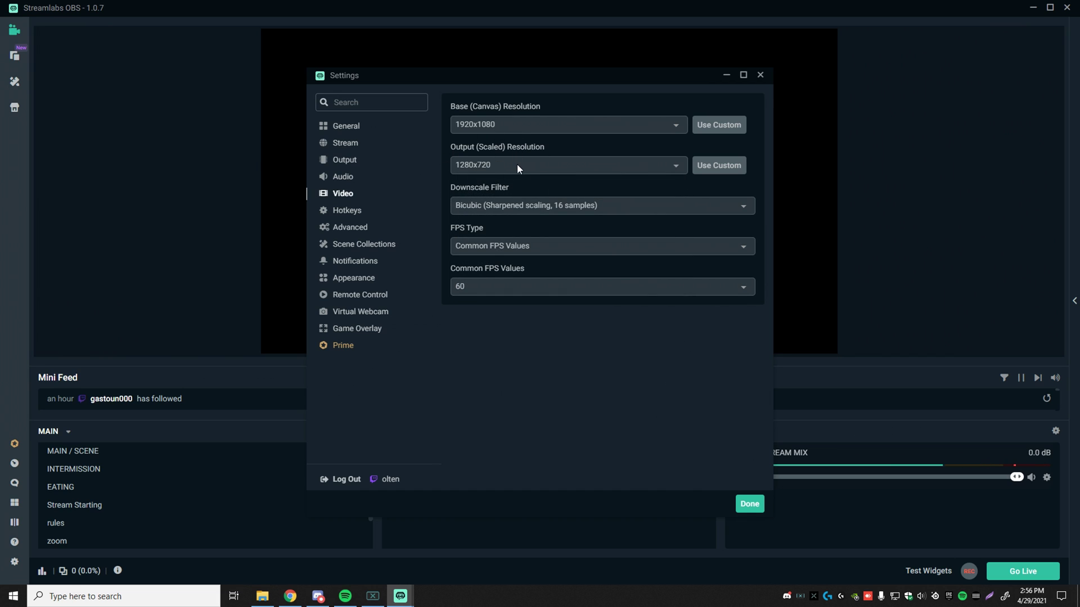
{"action": "left_click", "coordinate": [583, 213]}
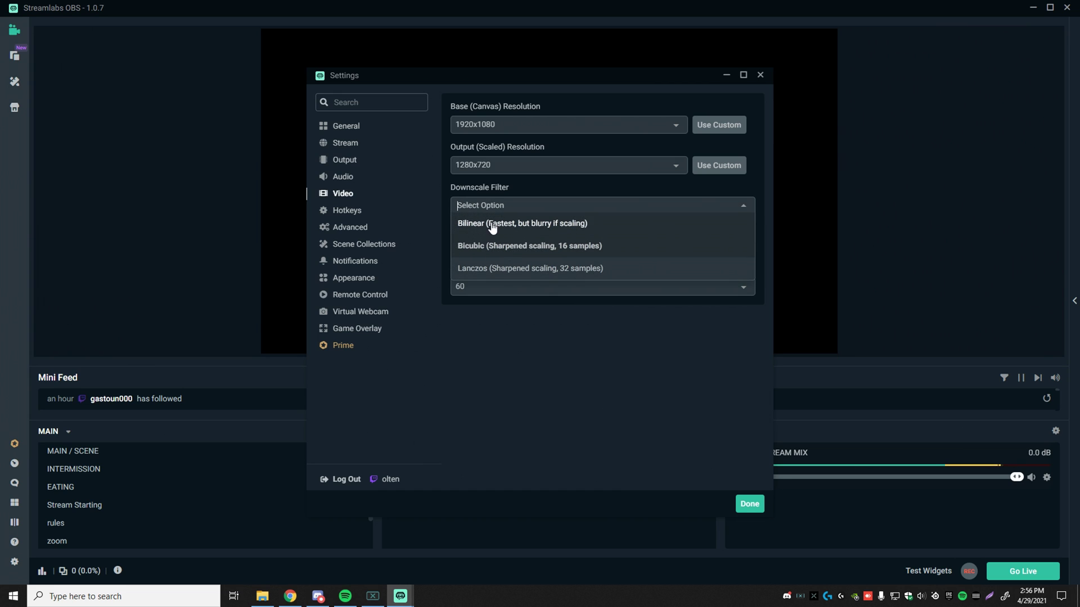
{"action": "left_click", "coordinate": [483, 246]}
{"action": "left_click", "coordinate": [430, 209]}
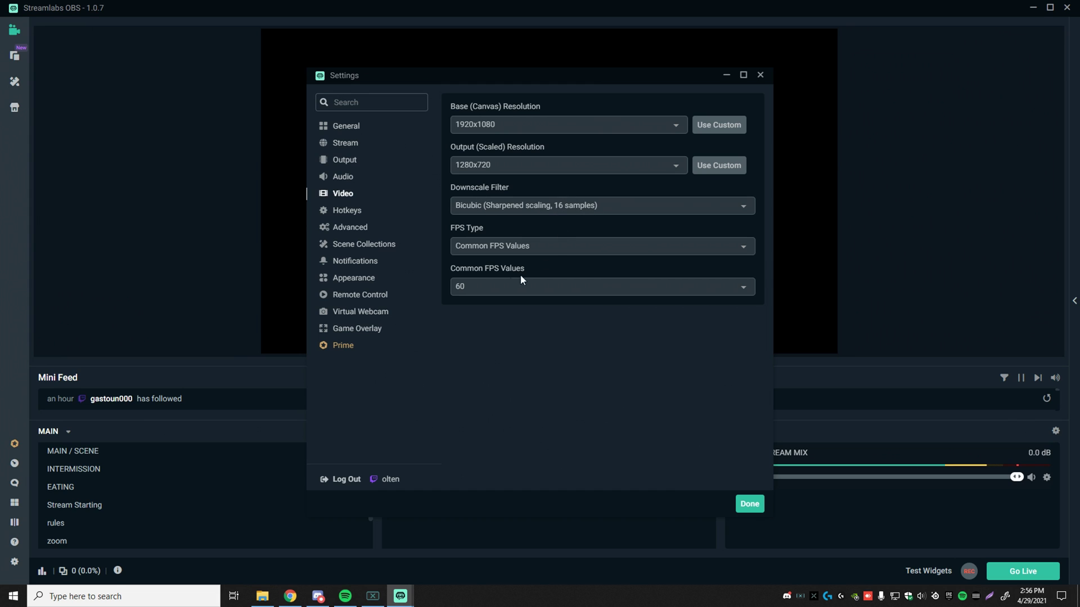
Set FPS type to Common FPS Values with 60 as the frame rate
{"action": "left_click", "coordinate": [503, 252]}
{"action": "left_click", "coordinate": [496, 264]}
{"action": "left_click", "coordinate": [473, 285]}
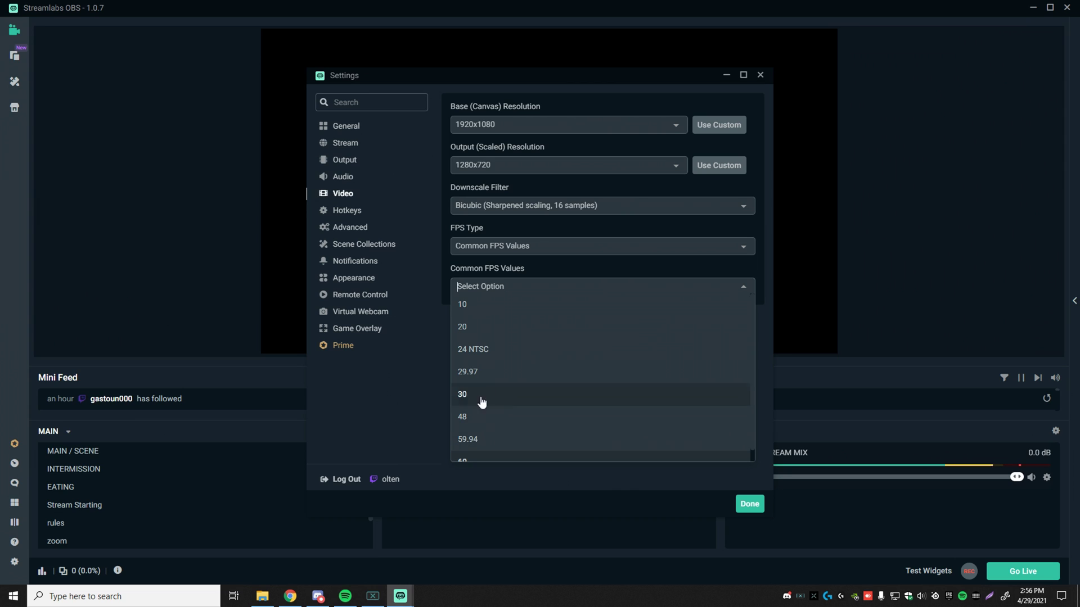
{"action": "type", "text": "60"}
{"action": "key", "text": "Return"}
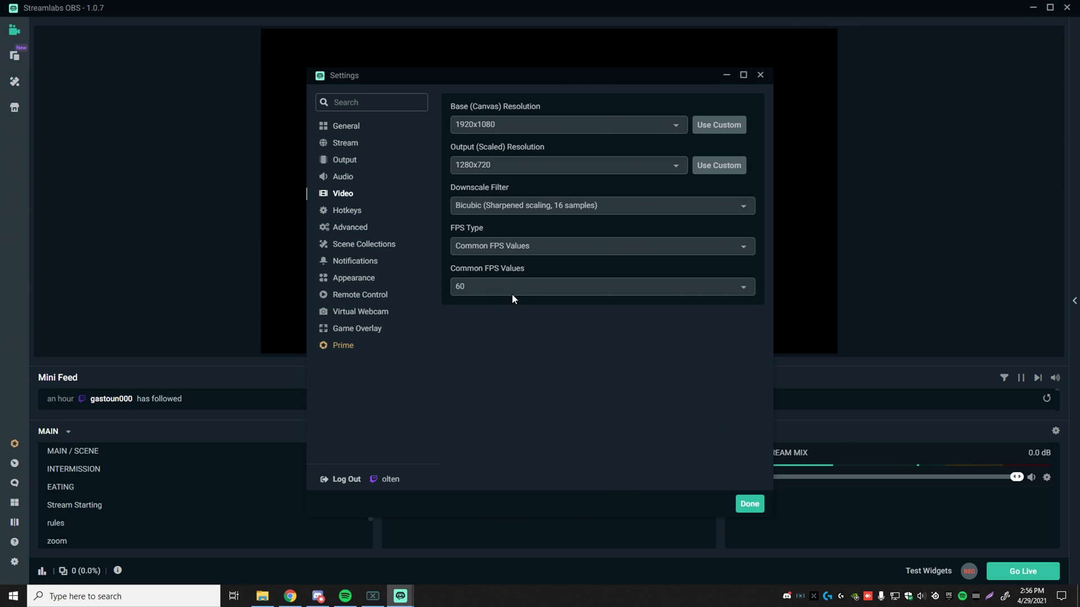
{"action": "left_click", "coordinate": [465, 290]}
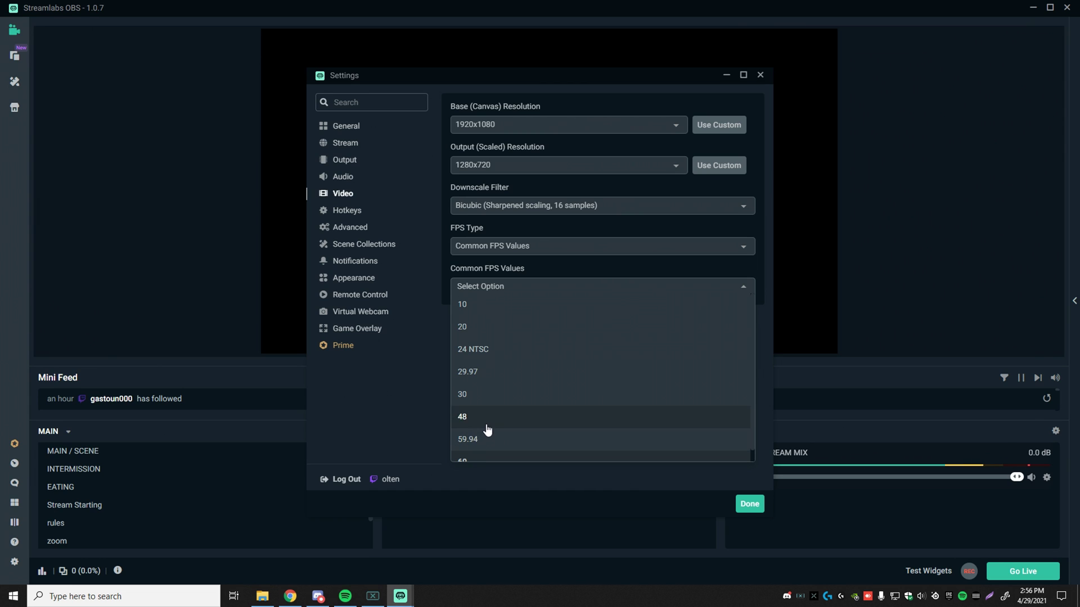
{"action": "left_click", "coordinate": [438, 250]}
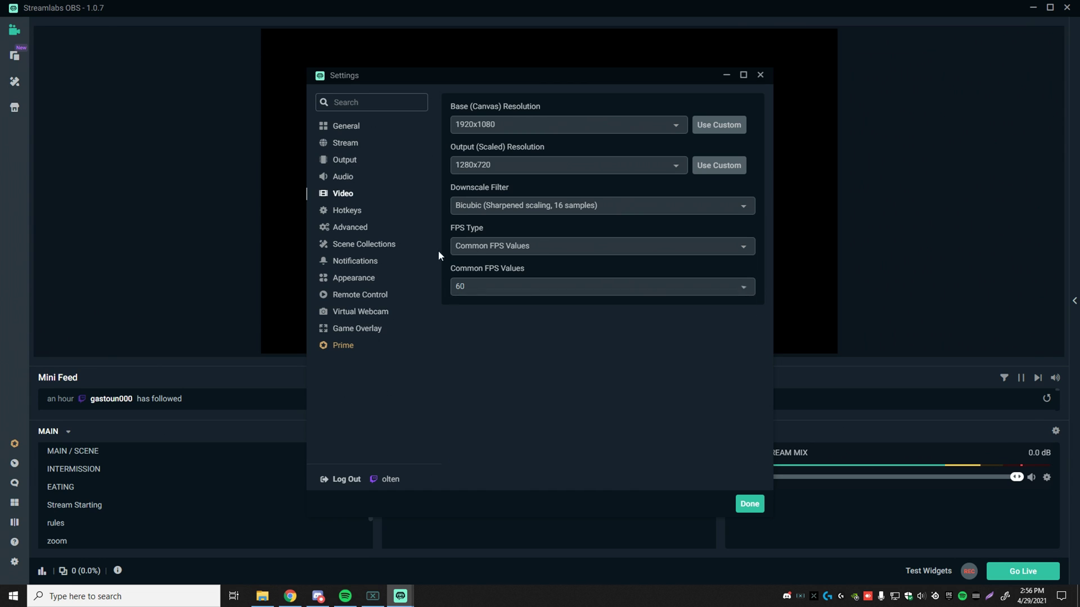
{"action": "left_click", "coordinate": [488, 285]}
{"action": "left_click", "coordinate": [440, 323]}
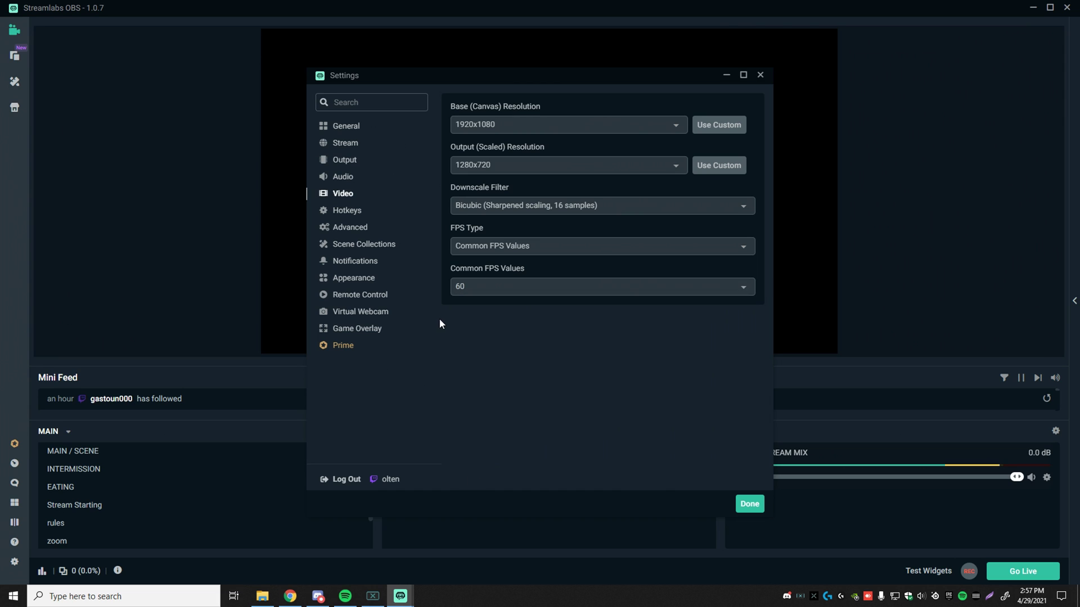